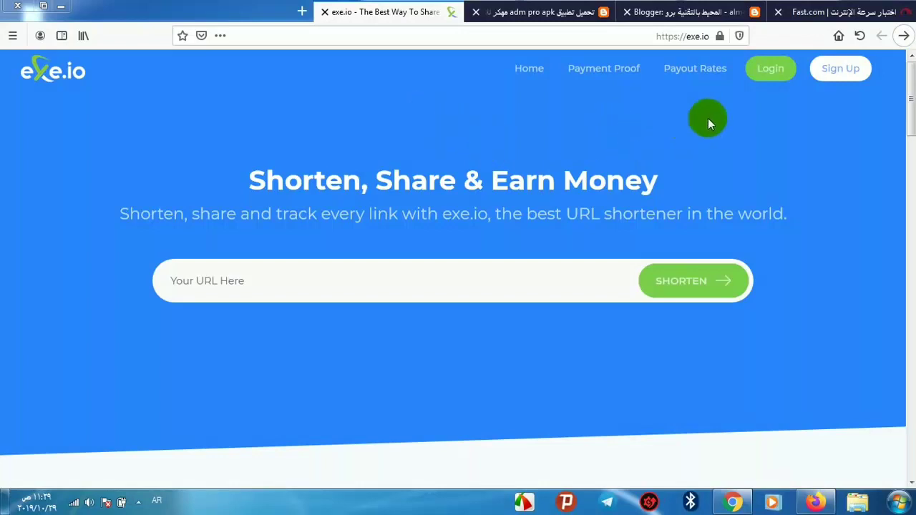
Open the exe.io account registration form and accept the Terms of Use and Privacy Policy
left_click(839, 69)
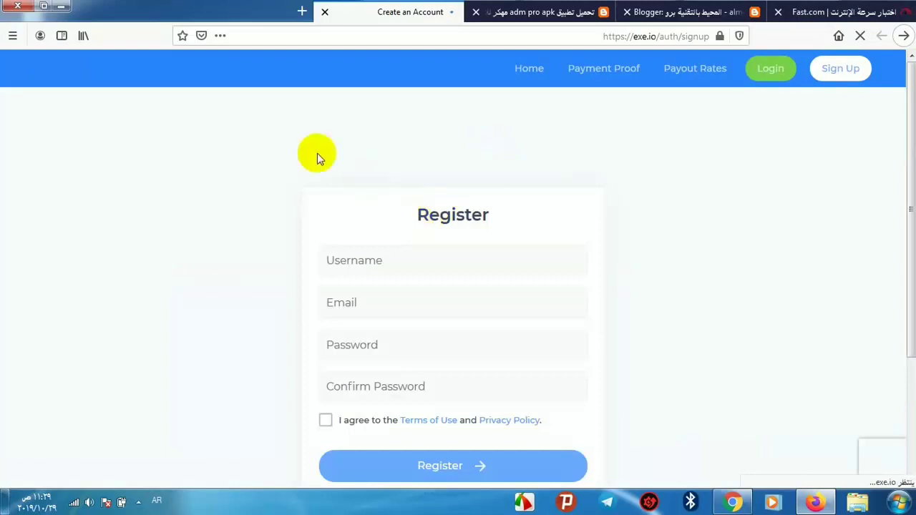
scroll(323, 155, "down", 2)
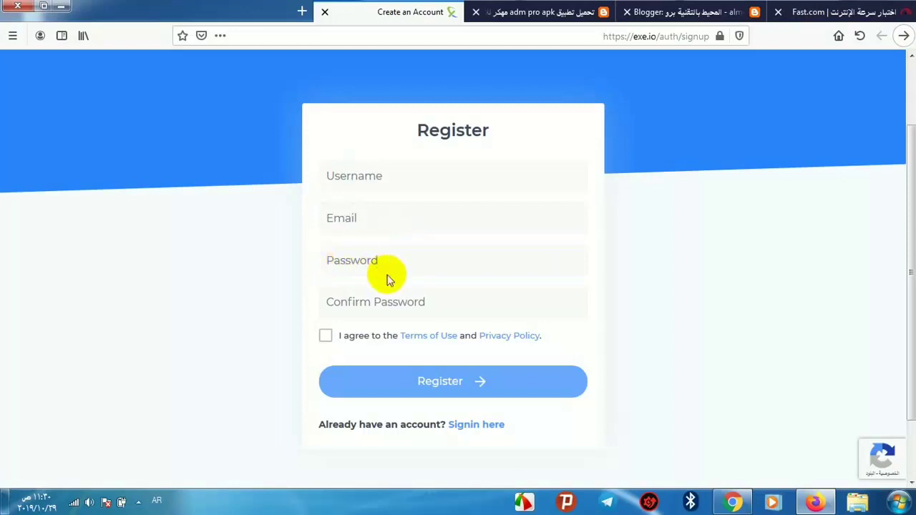
scroll(387, 280, "down", 2)
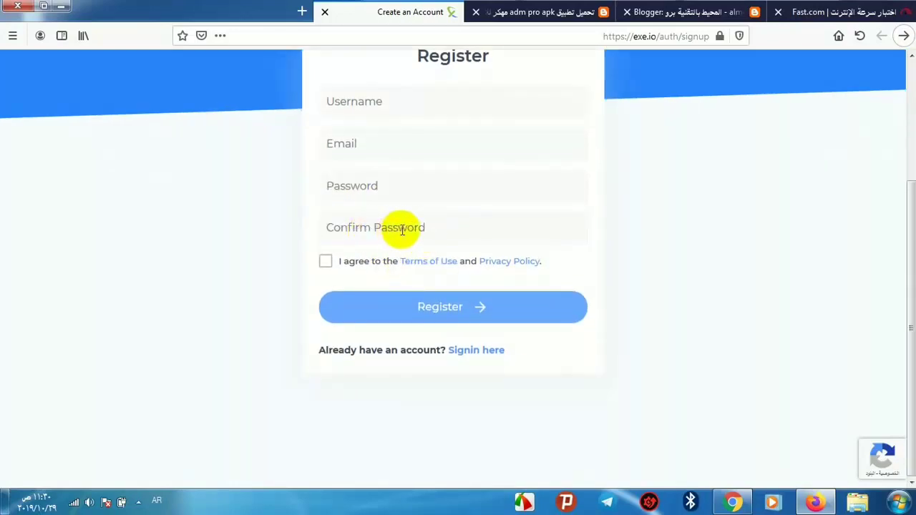
left_click(326, 262)
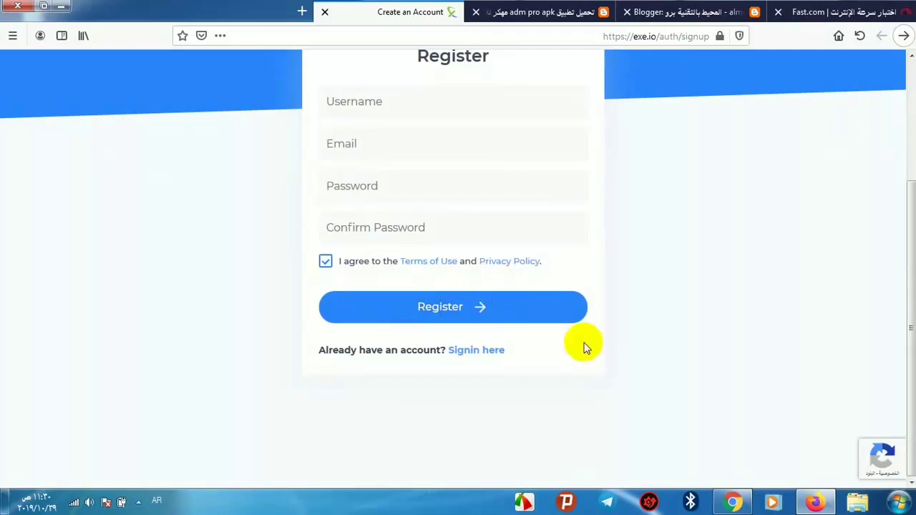
Switch to the exe.io member dashboard in Chrome and examine the new link form, closing it without creating a link
left_click(735, 502)
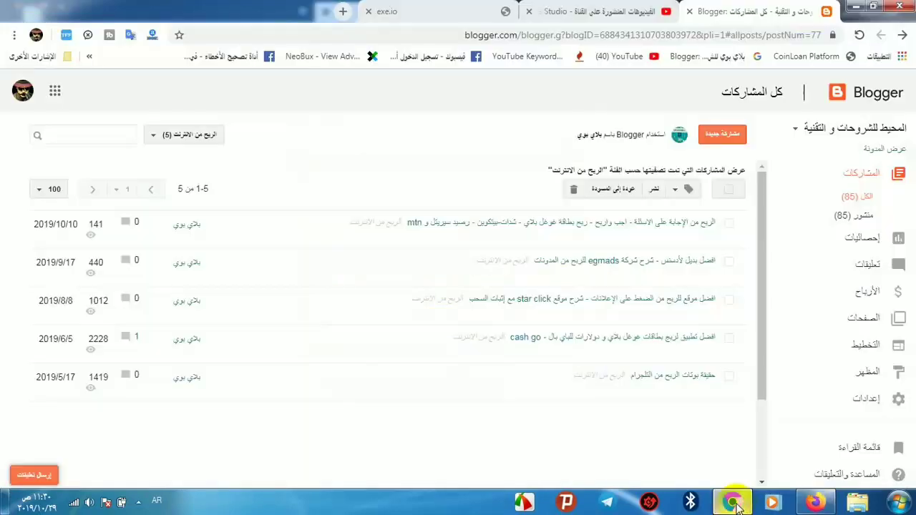
left_click(423, 13)
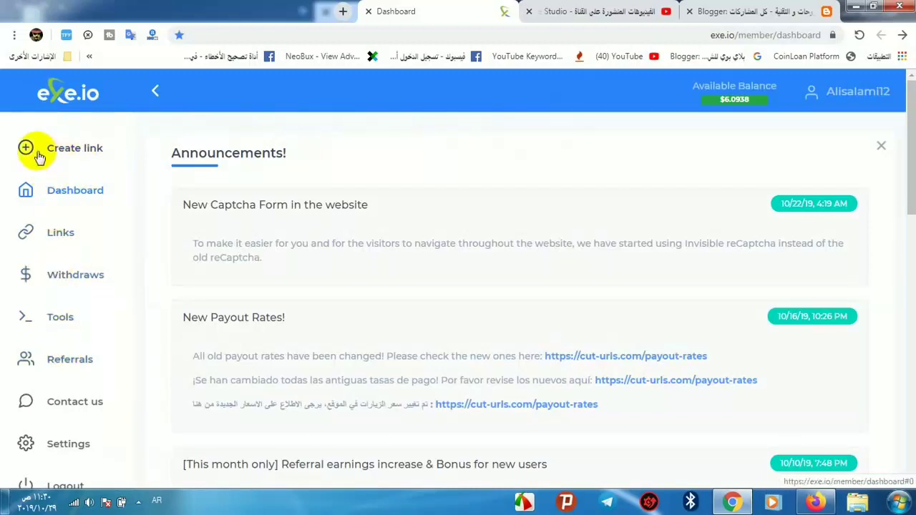
left_click(76, 154)
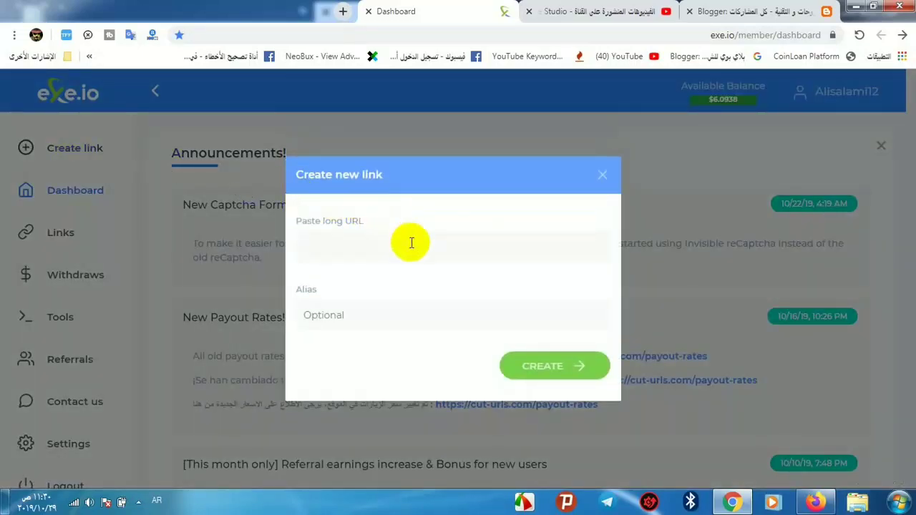
left_click(347, 241)
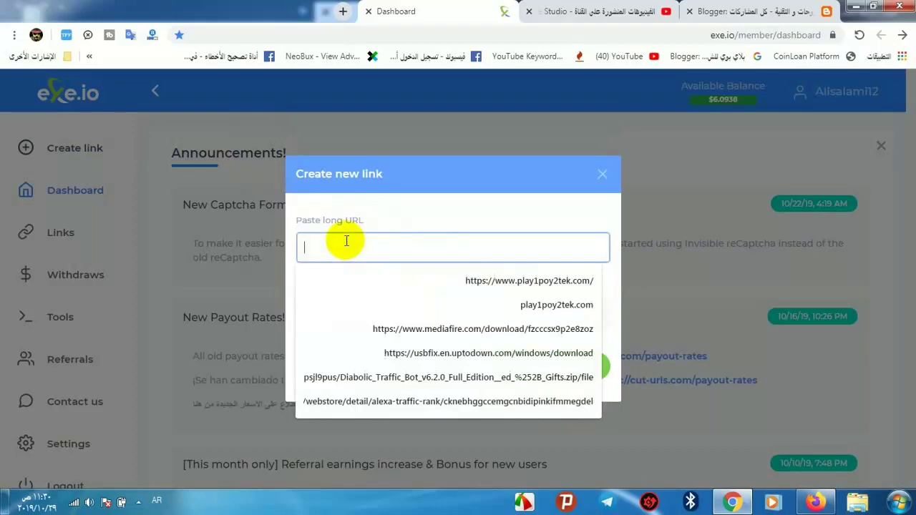
right_click(345, 242)
left_click(413, 213)
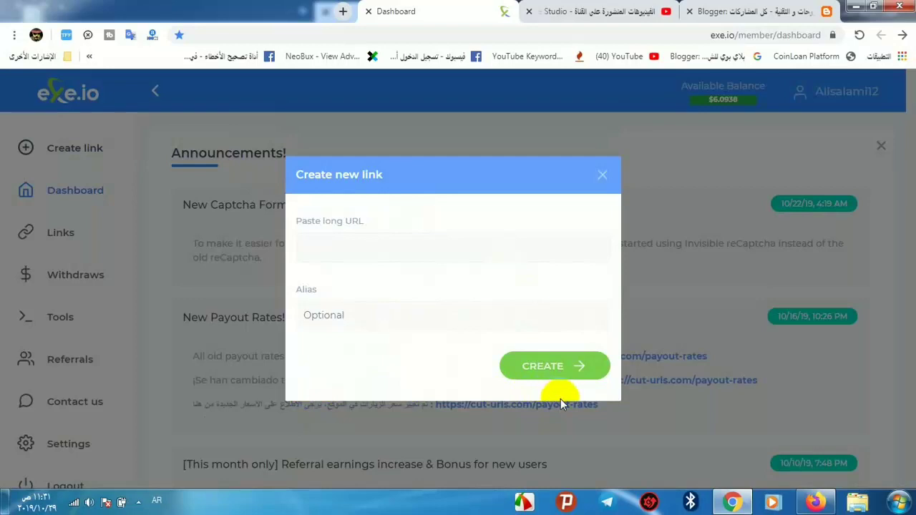
left_click(604, 179)
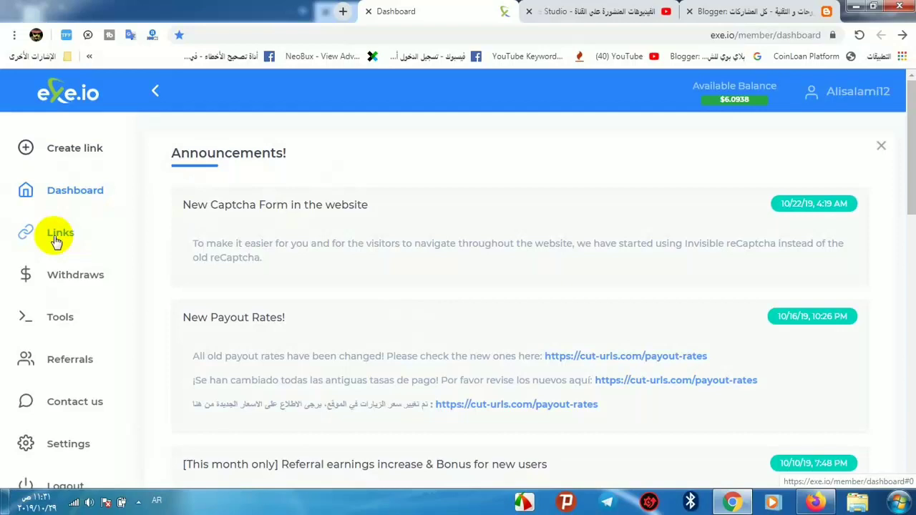
Open the withdrawals page and review the balances, payment notes, withdrawal history and status explanations
left_click(80, 277)
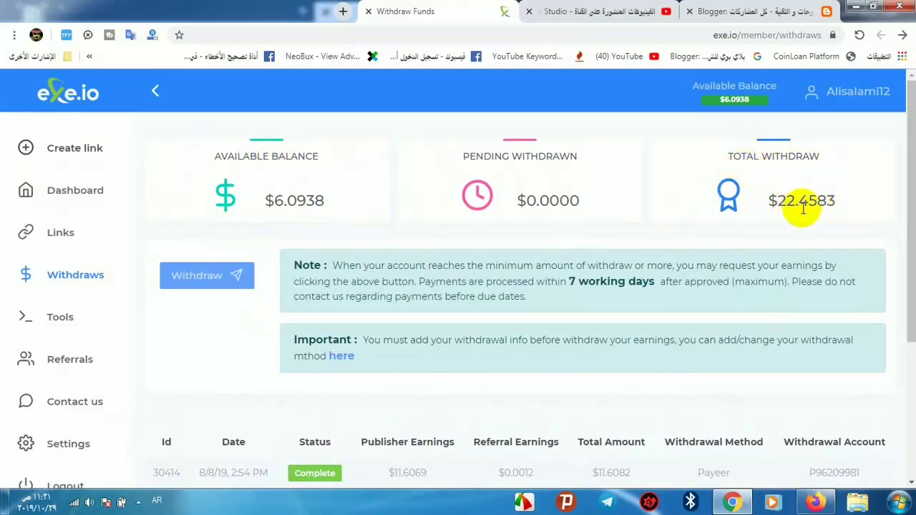
scroll(329, 218, "down", 1)
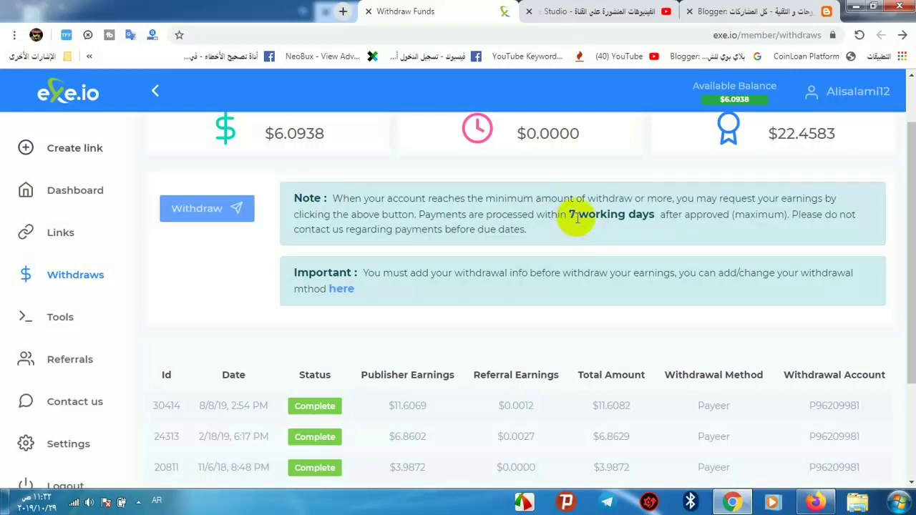
scroll(470, 147, "down", 2)
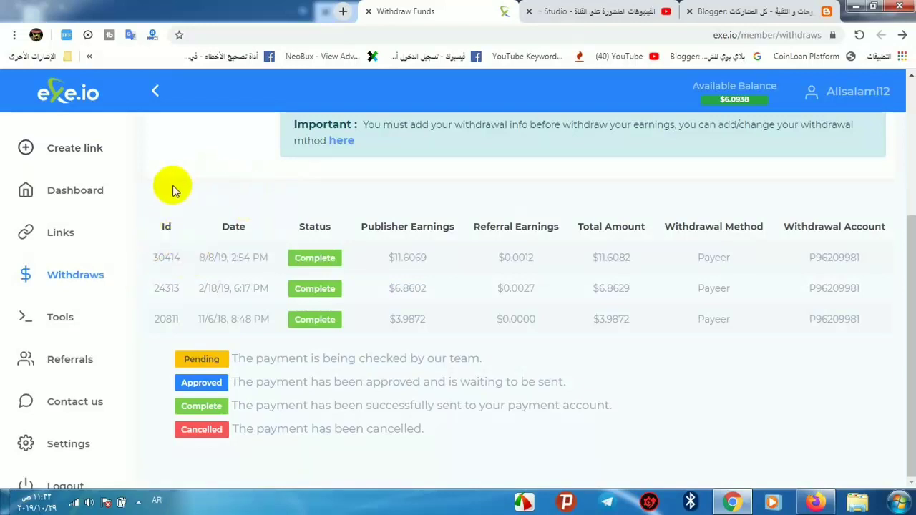
scroll(513, 166, "up", 3)
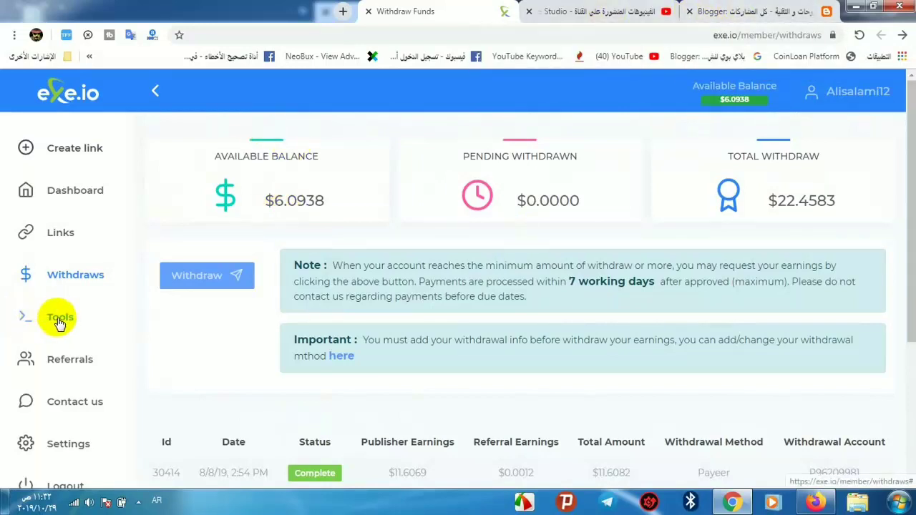
Open the referrals page and look over the referral link and the code of the first 728x90 banner
left_click(65, 364)
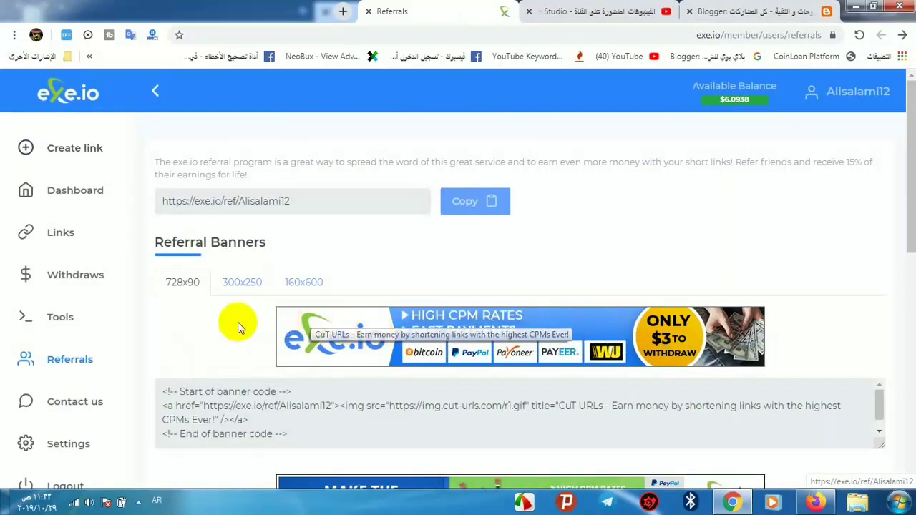
scroll(373, 334, "down", 1)
scroll(442, 343, "down", 1)
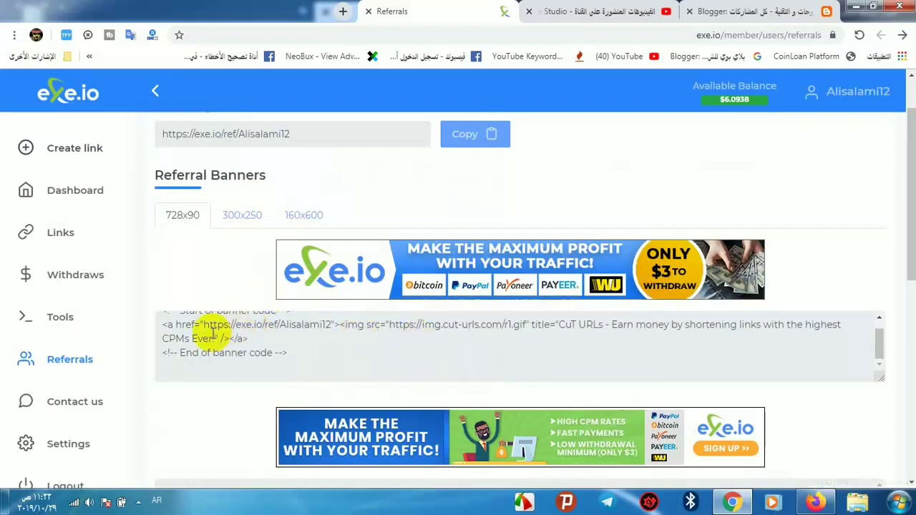
scroll(272, 330, "up", 1)
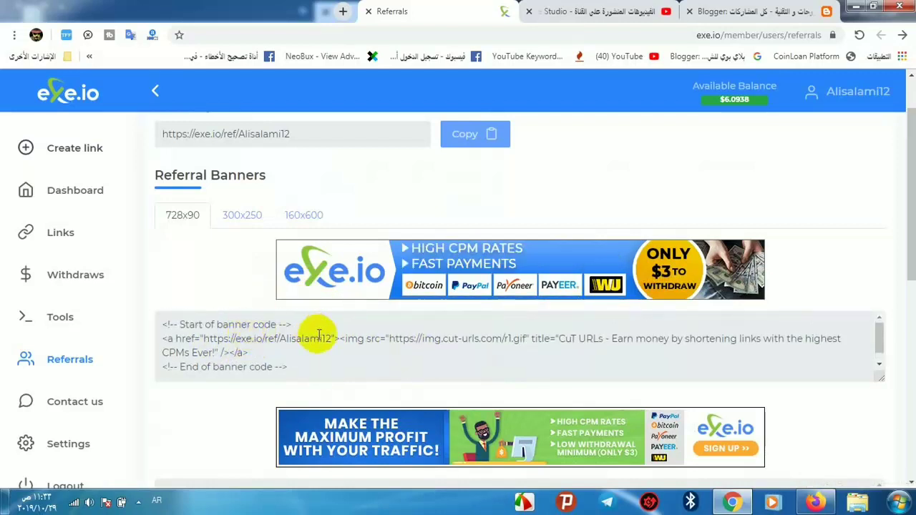
Switch to the blog's adm pro apk post in Firefox and examine the exe.io referral banner in its sidebar
left_click(816, 504)
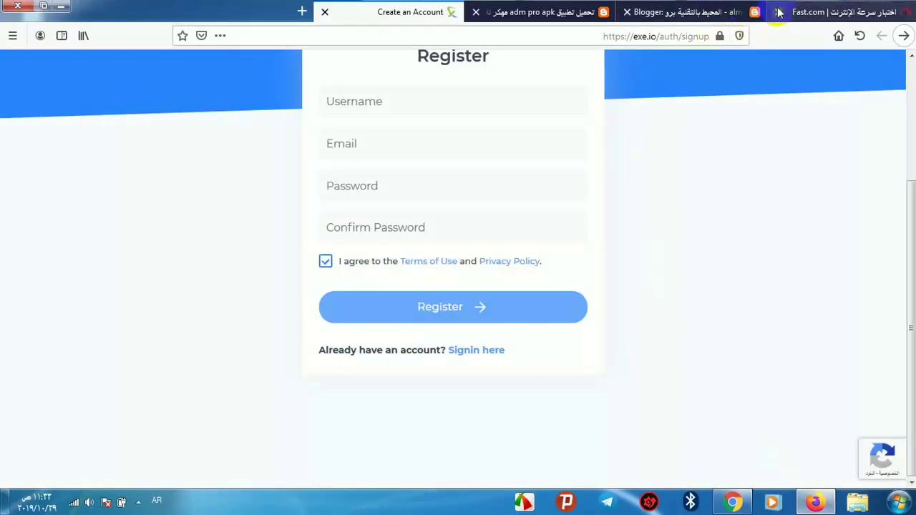
left_click(566, 13)
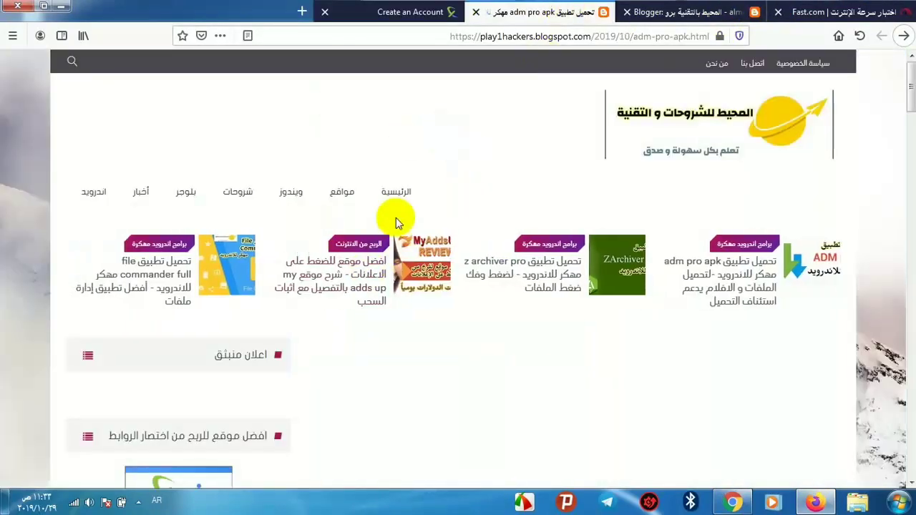
scroll(285, 236, "down", 2)
scroll(285, 236, "down", 1)
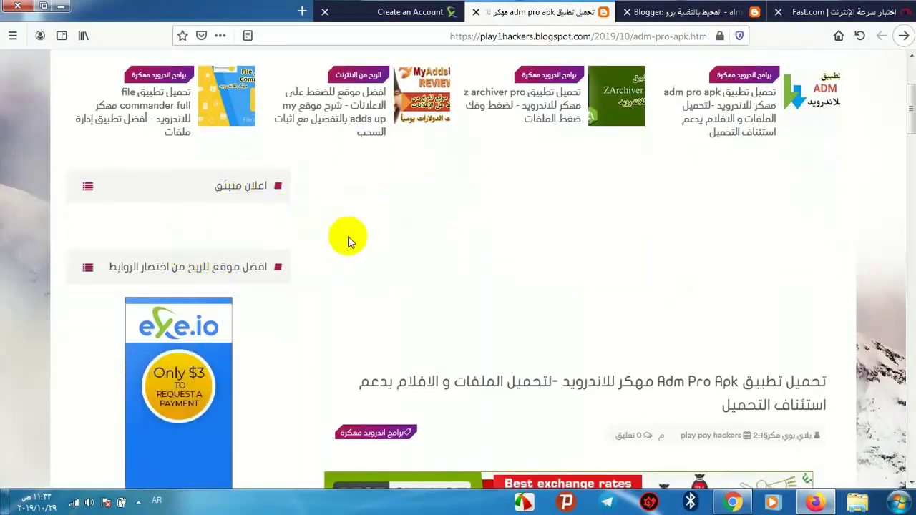
scroll(215, 240, "down", 2)
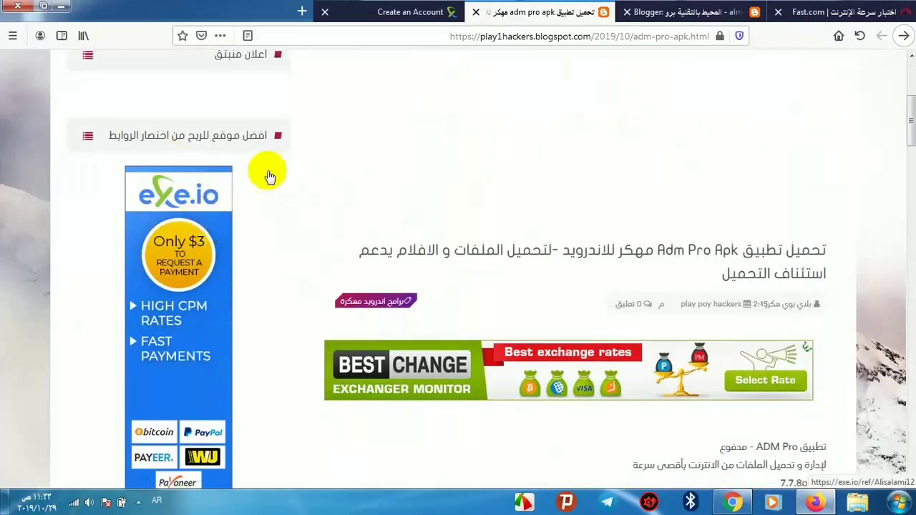
scroll(185, 236, "down", 1)
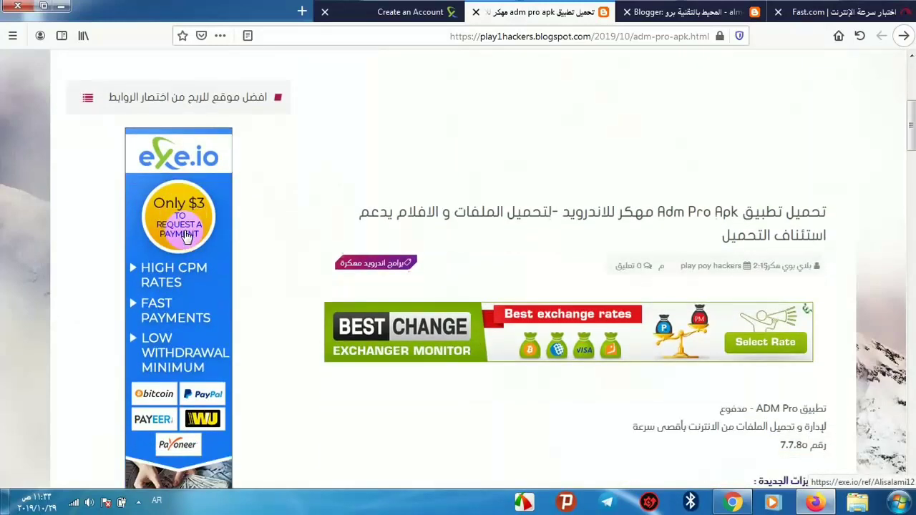
scroll(185, 236, "down", 3)
scroll(179, 143, "up", 2)
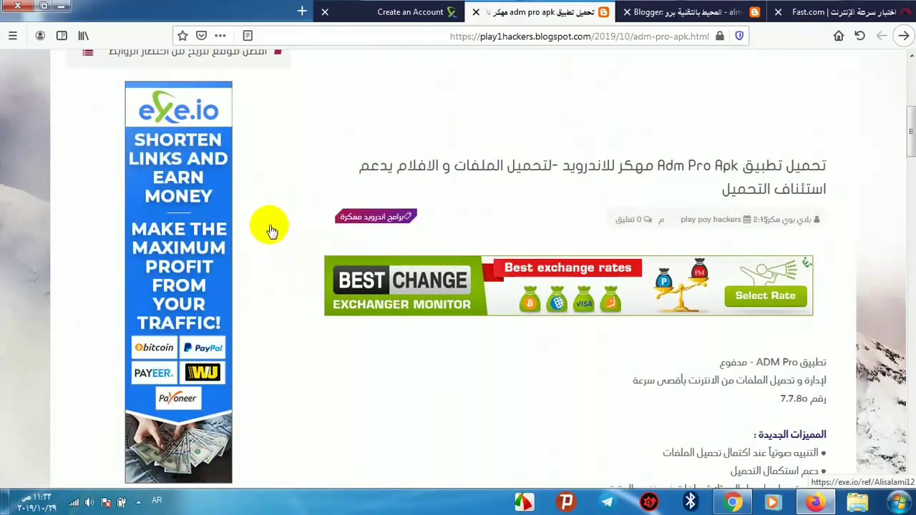
scroll(261, 172, "down", 2)
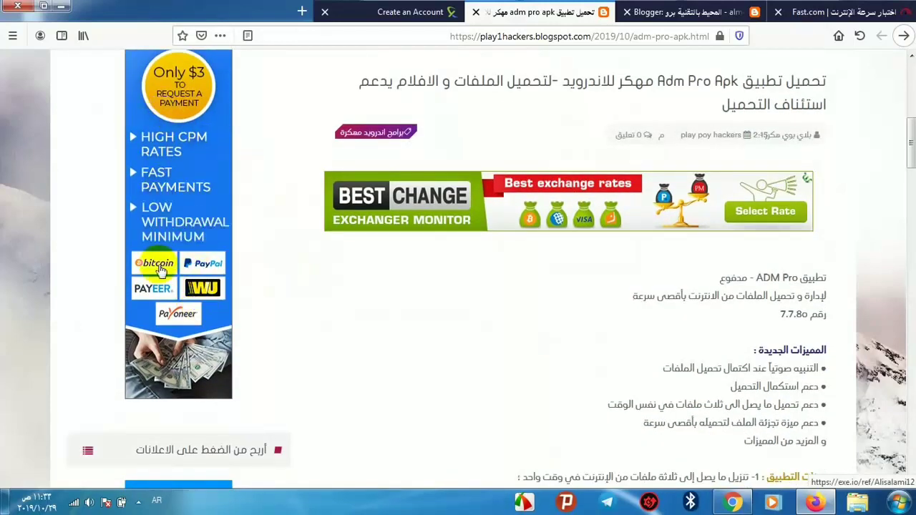
scroll(193, 150, "up", 2)
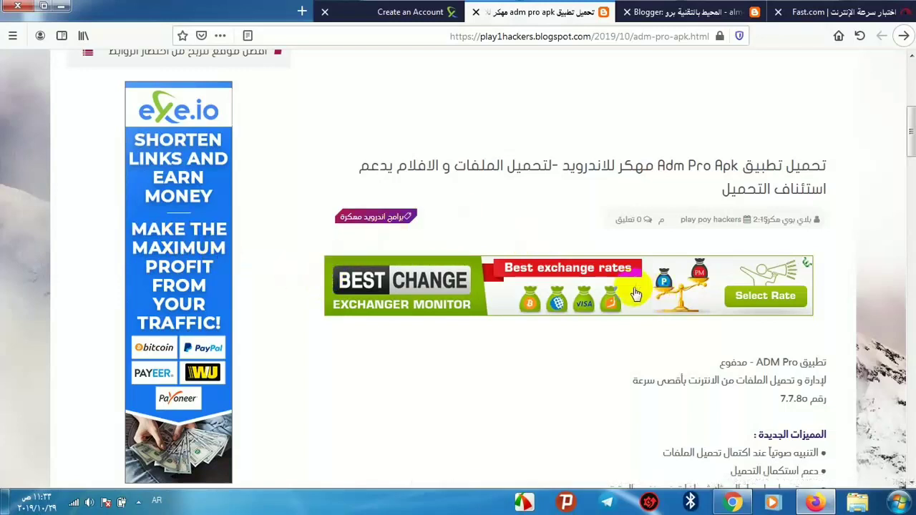
Return to the exe.io referrals page in Chrome and compare the two 728x90 banners and their embed codes
left_click(734, 501)
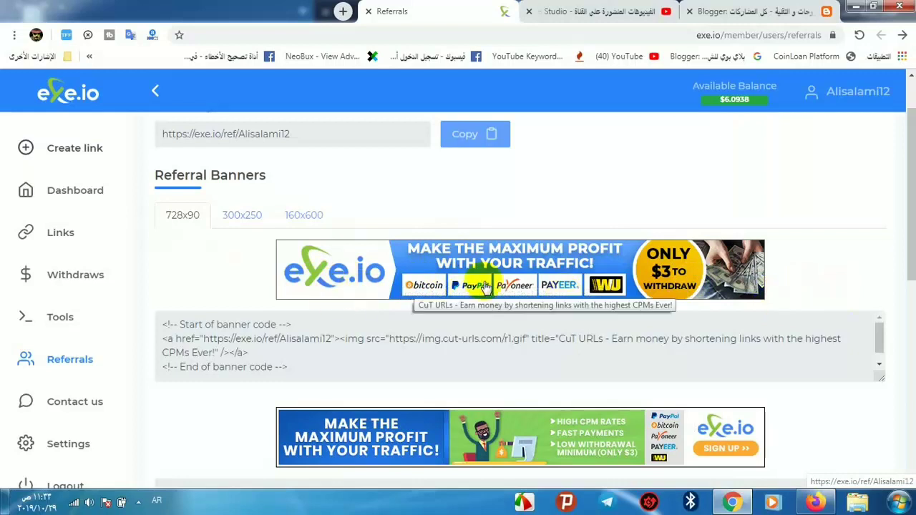
scroll(200, 322, "down", 1)
scroll(200, 322, "up", 1)
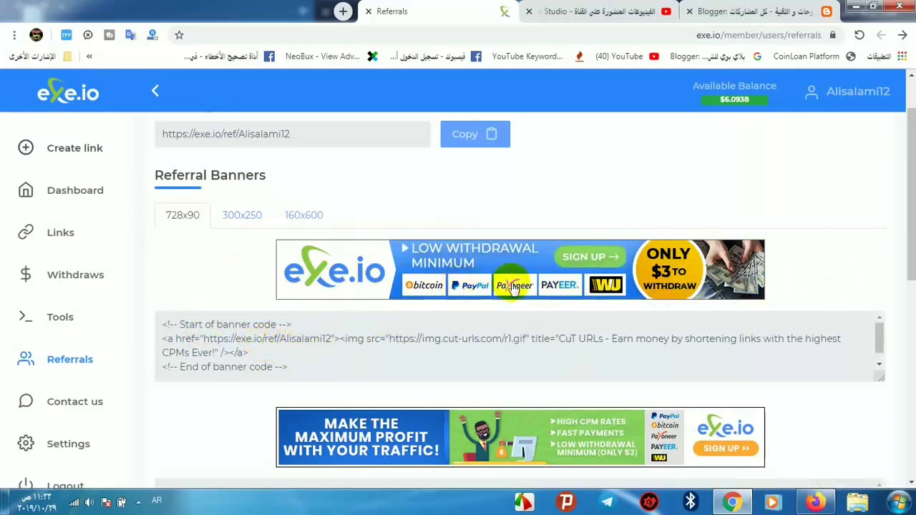
scroll(338, 304, "down", 1)
scroll(337, 302, "down", 4)
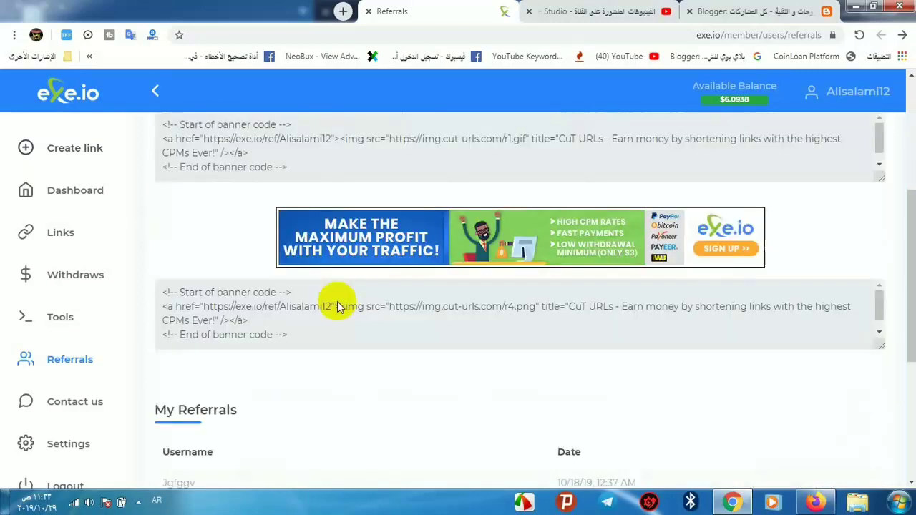
scroll(251, 277, "up", 2)
scroll(253, 266, "up", 4)
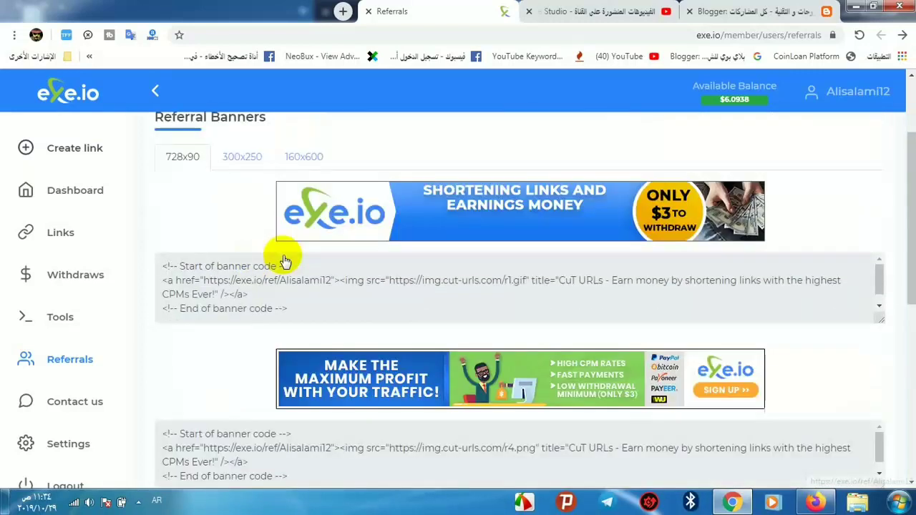
scroll(321, 394, "down", 1)
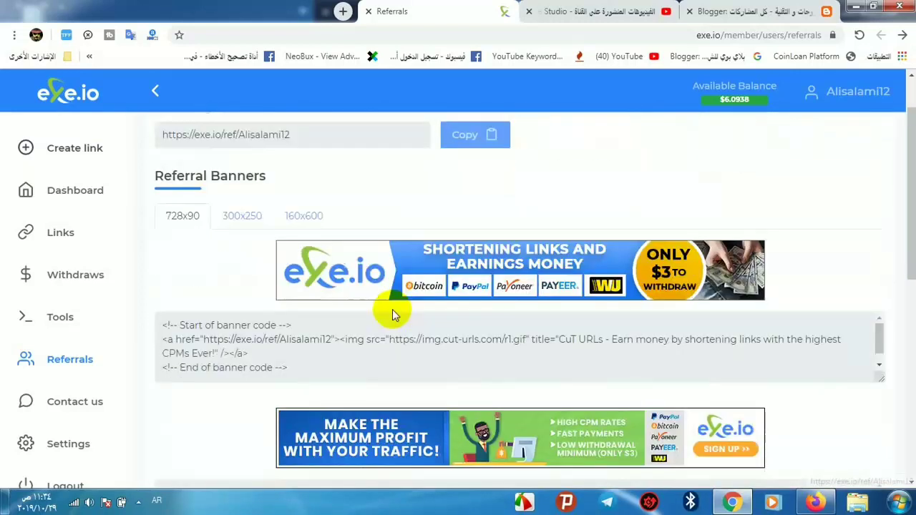
Show the 300x250 referral banners and review their designs and embed codes
left_click(244, 223)
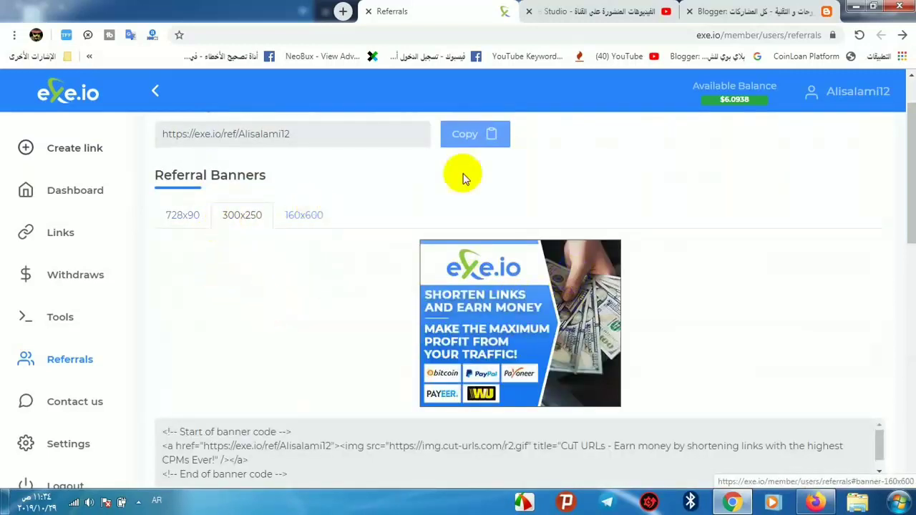
scroll(409, 297, "down", 5)
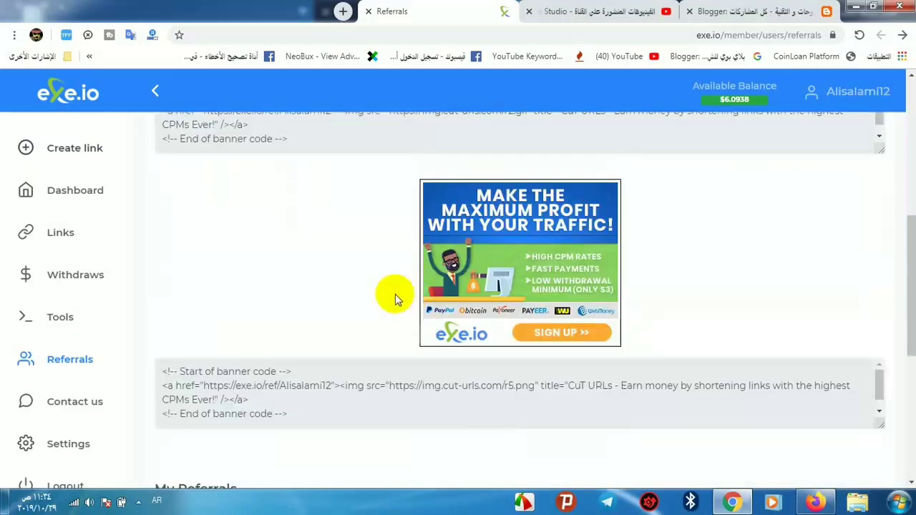
scroll(266, 258, "up", 3)
scroll(265, 258, "up", 3)
Show the 160x600 referral banners and review their designs and embed codes
left_click(304, 283)
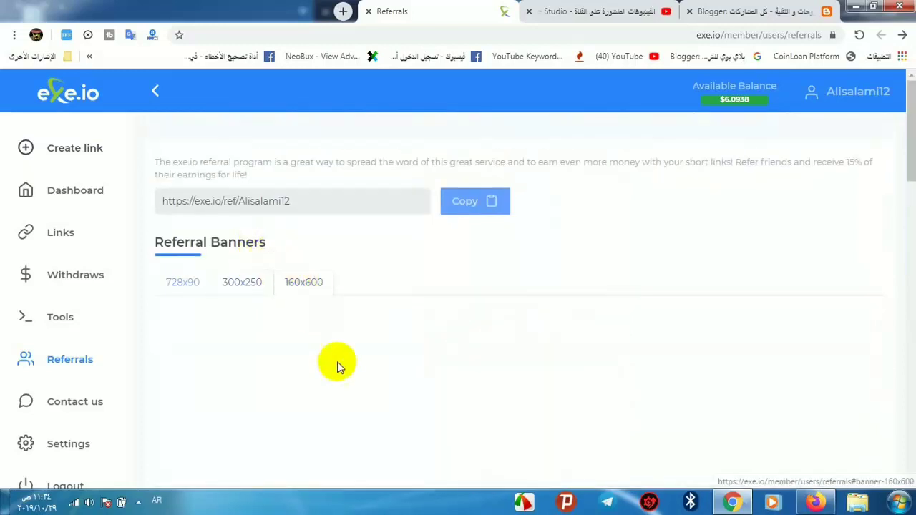
scroll(523, 293, "down", 9)
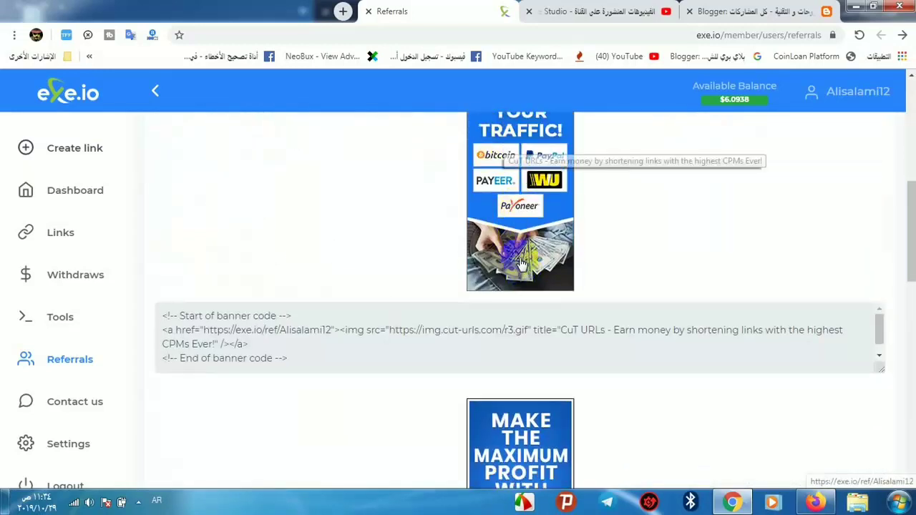
scroll(514, 408, "down", 2)
scroll(508, 386, "up", 6)
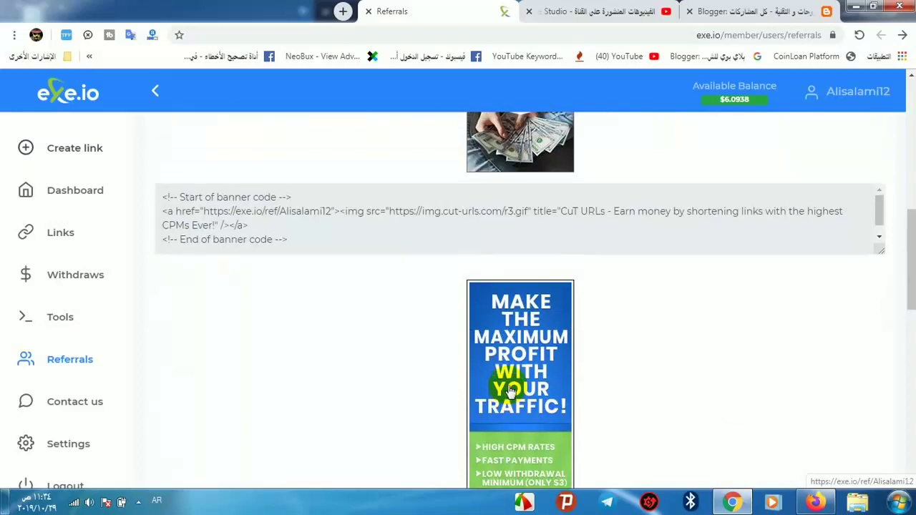
Copy the full embed code of the first 160x600 referral banner
left_click(503, 309)
scroll(491, 286, "up", 3)
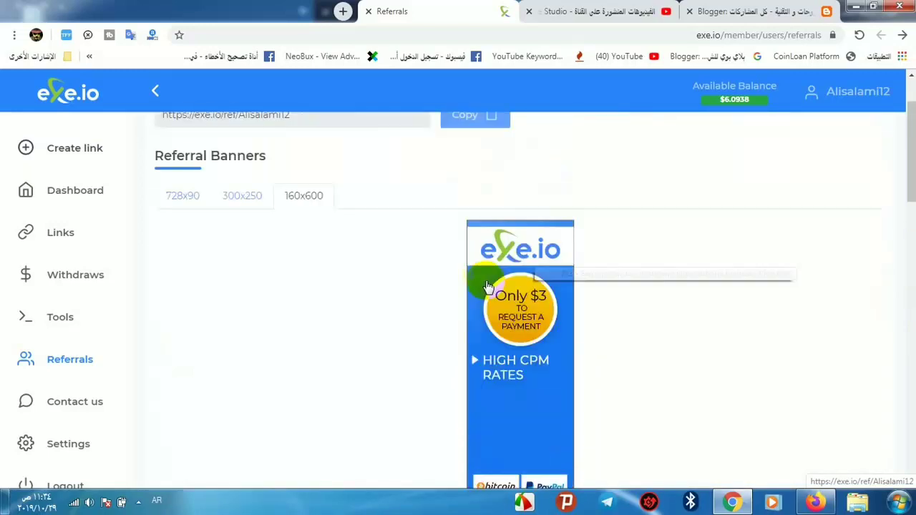
scroll(537, 374, "down", 2)
scroll(537, 374, "down", 4)
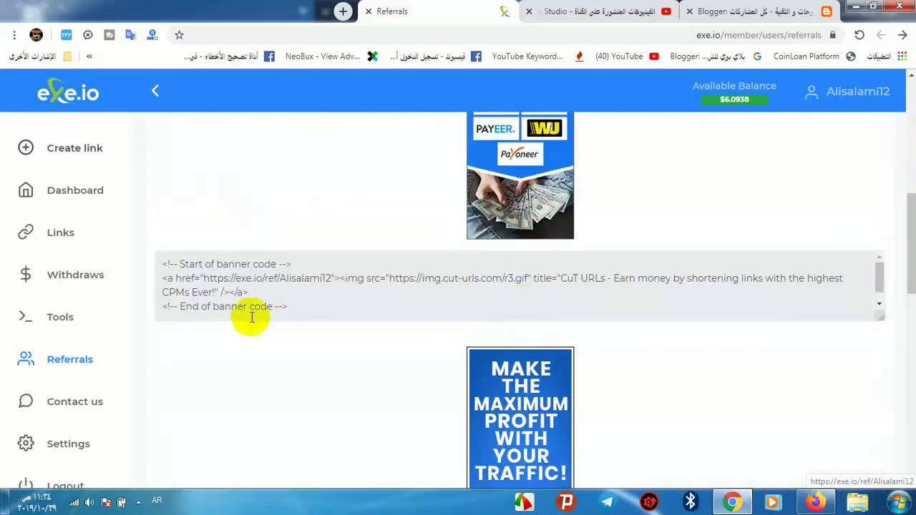
left_click_drag(162, 265, 295, 306)
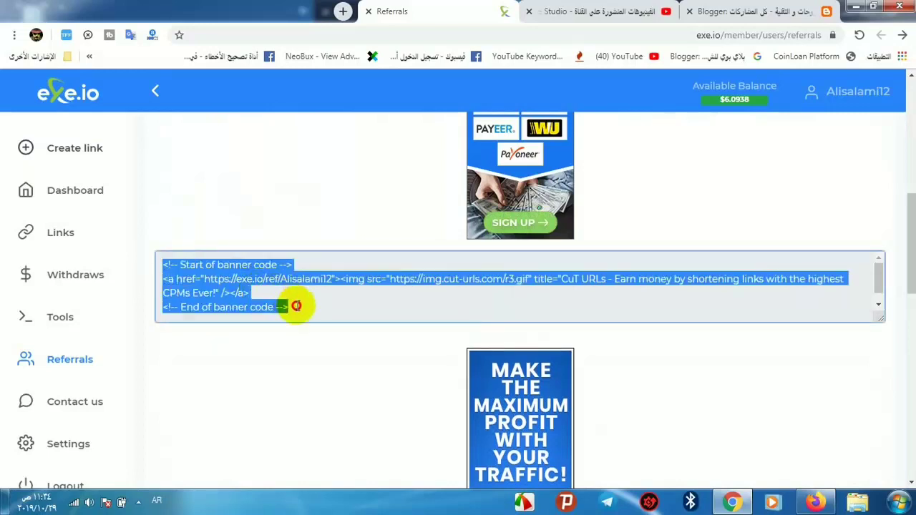
right_click(280, 308)
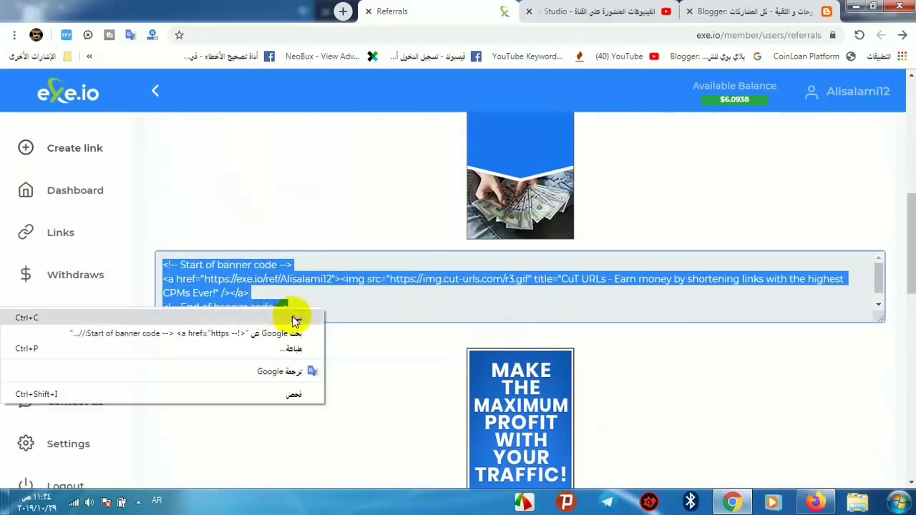
left_click(297, 317)
Open the blog's layout editor in Blogger and load the live blog in a separate browser tab
left_click(791, 12)
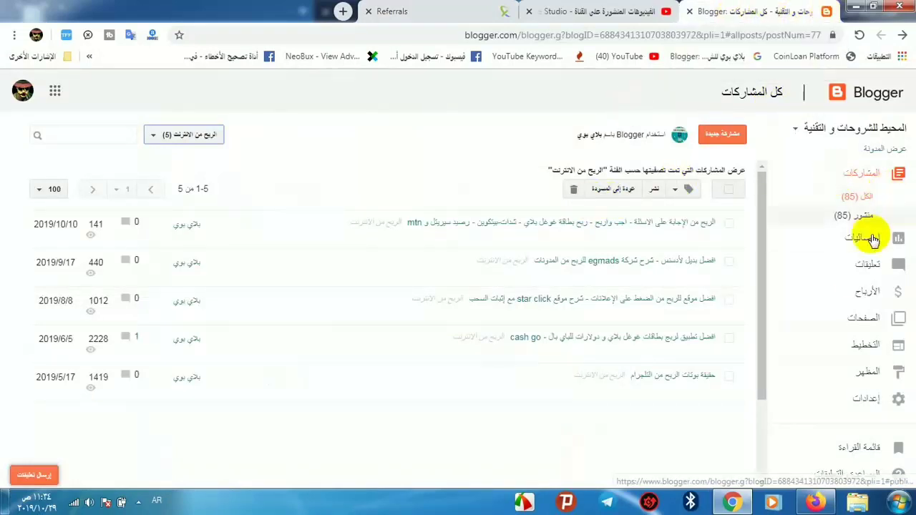
left_click(866, 351)
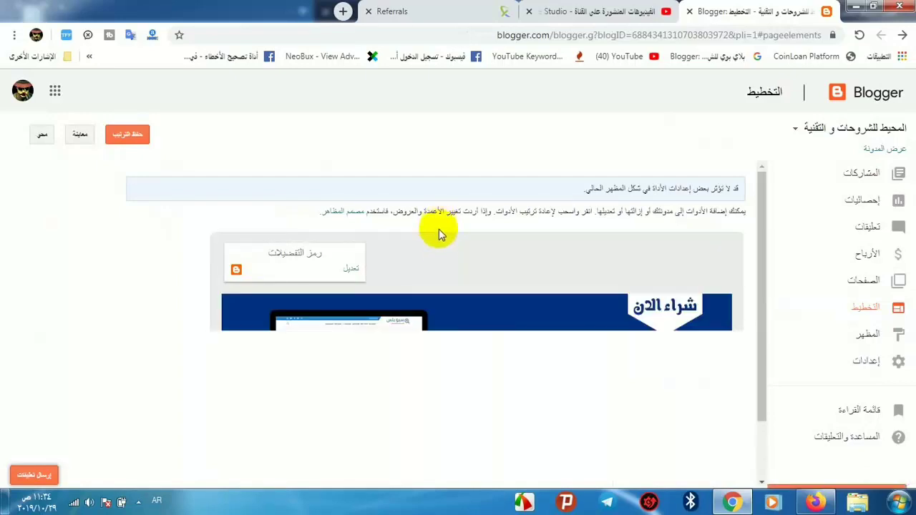
scroll(415, 231, "down", 5)
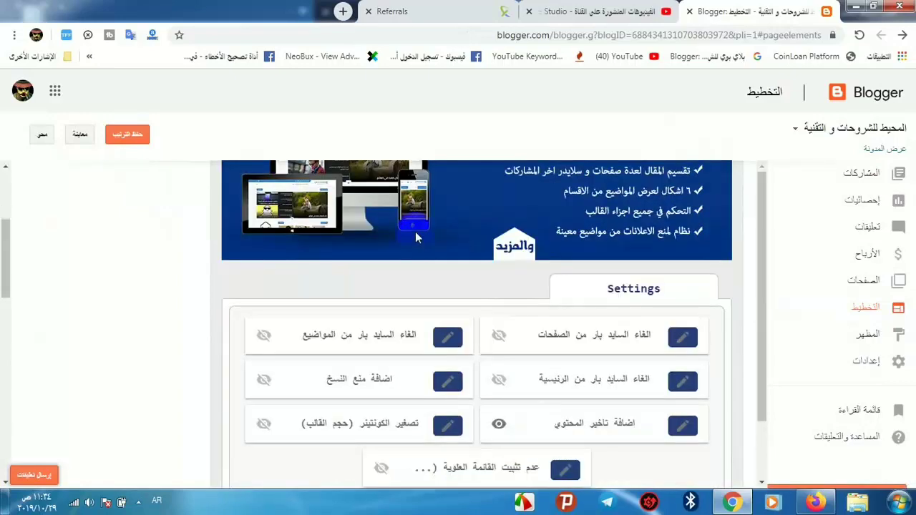
scroll(396, 182, "down", 3)
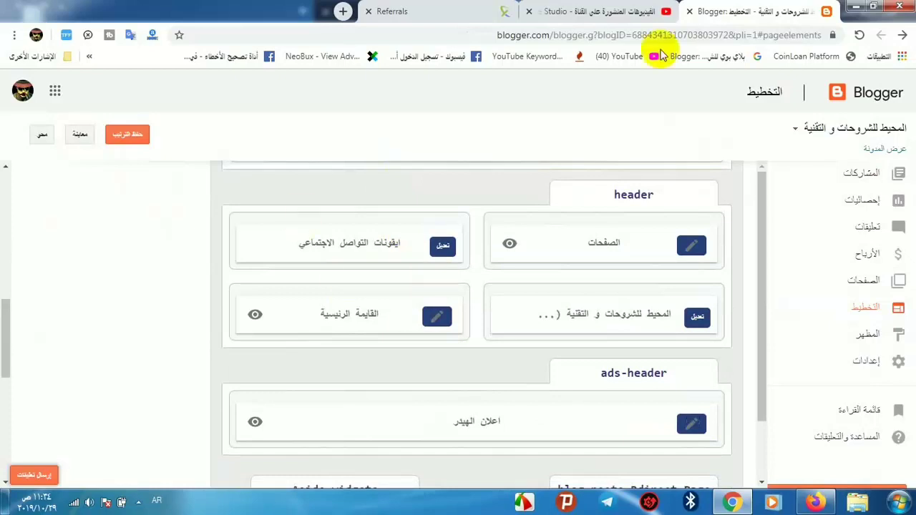
left_click(881, 149)
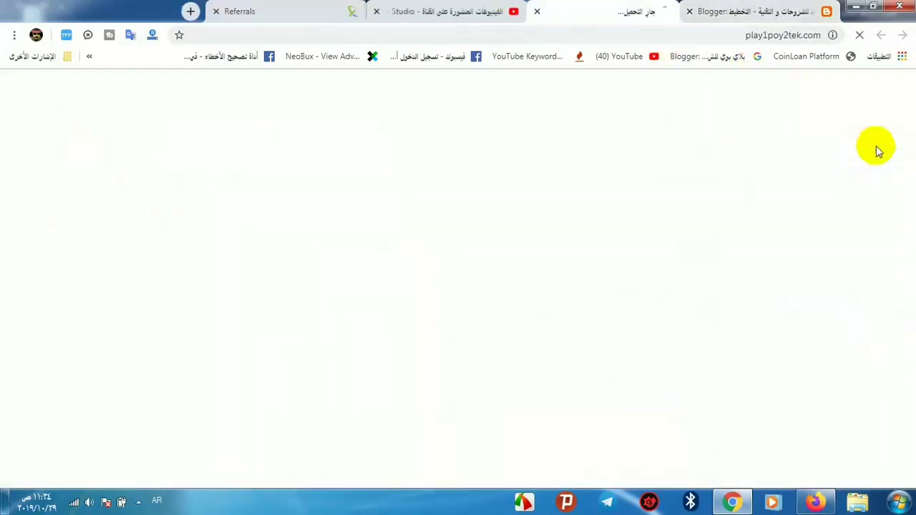
left_click(769, 14)
Start adding an HTML/JavaScript gadget to the Aside widgets section of the blog layout
scroll(529, 265, "down", 3)
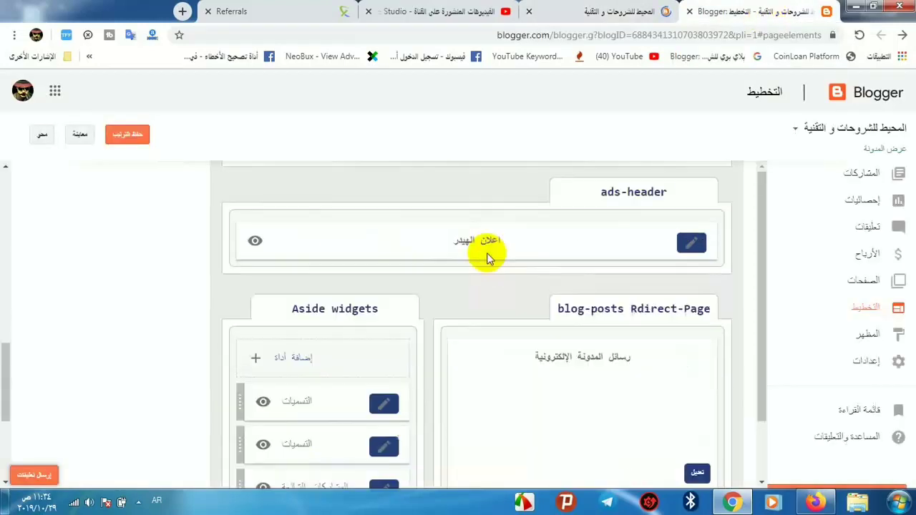
scroll(354, 279, "down", 1)
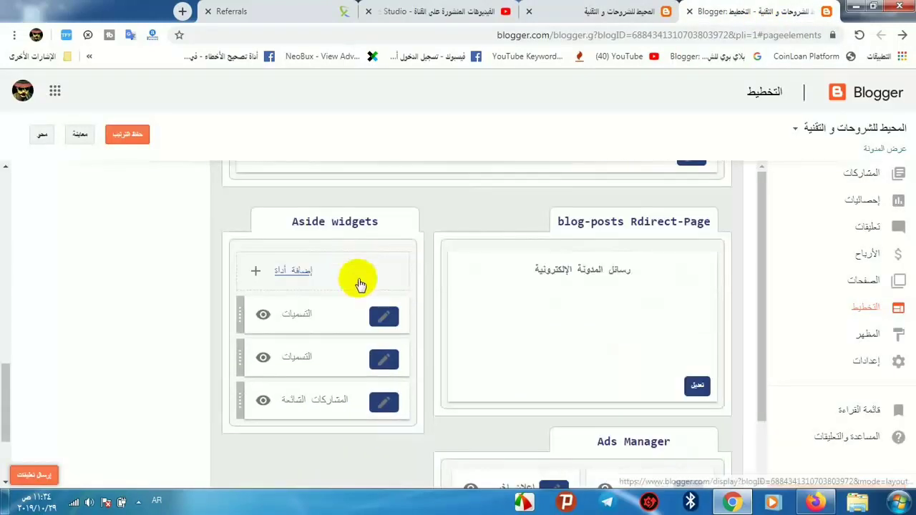
left_click(301, 275)
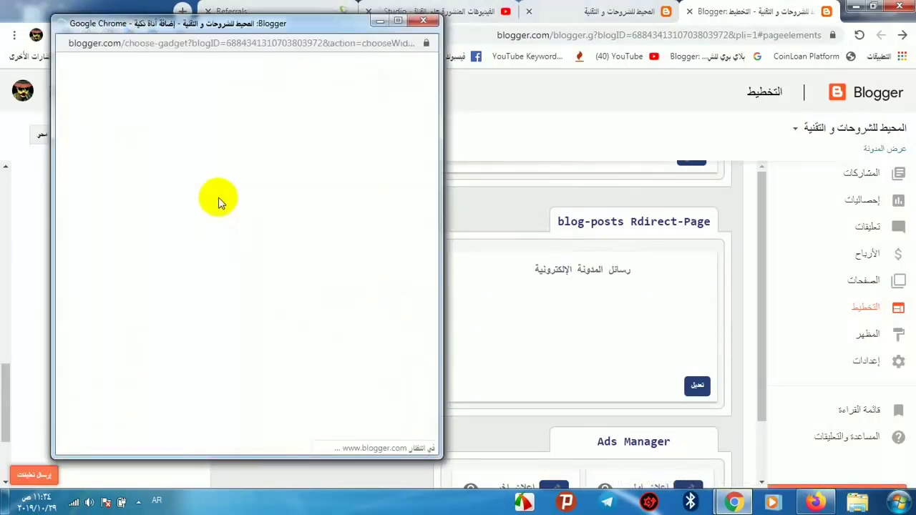
scroll(303, 292, "down", 2)
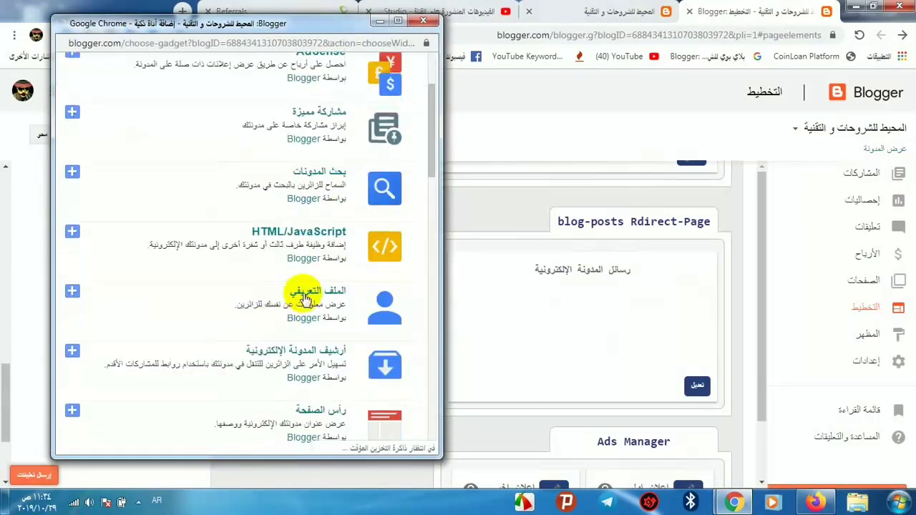
scroll(358, 361, "down", 2)
scroll(358, 361, "down", 5)
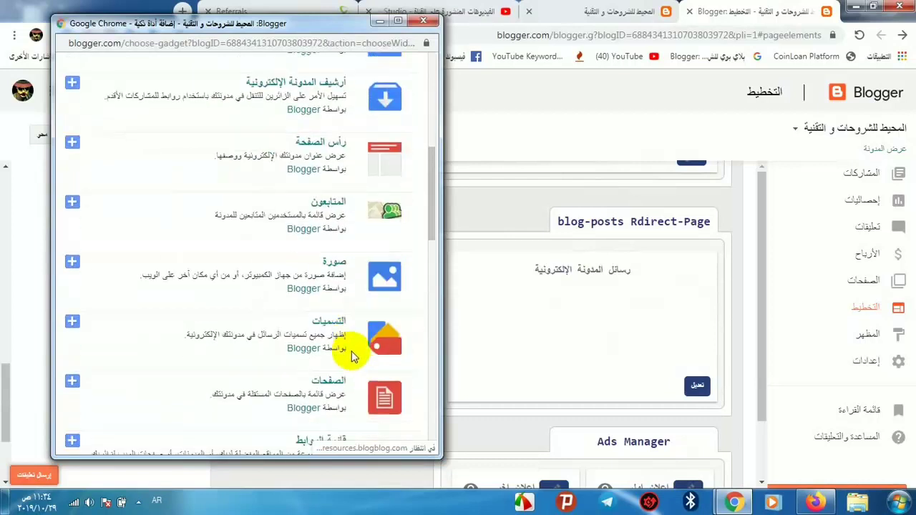
scroll(351, 353, "up", 9)
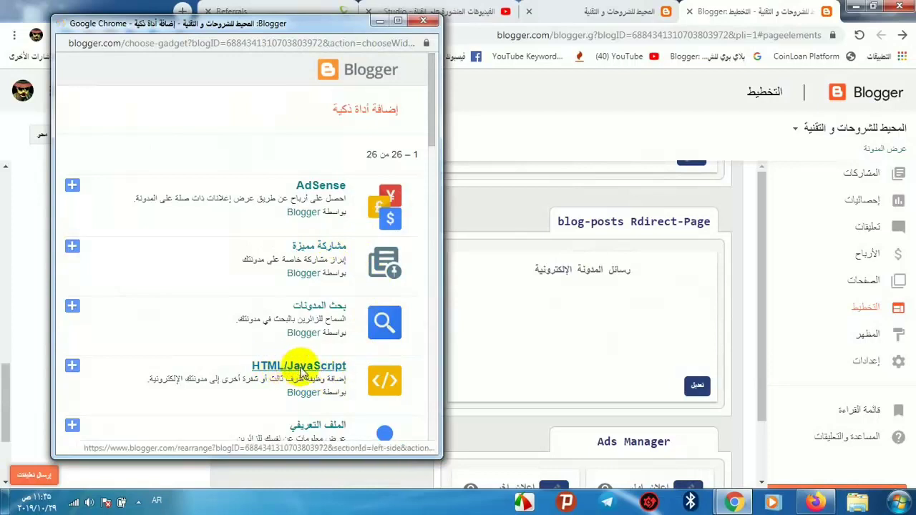
left_click(303, 373)
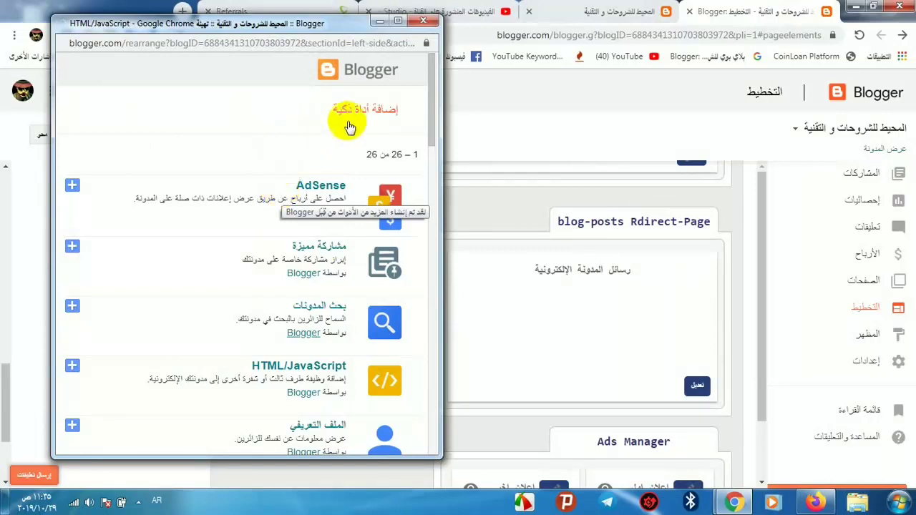
Title the gadget "افضل موقع أختصار روابط", paste the copied banner code as its content and save it
left_click(381, 207)
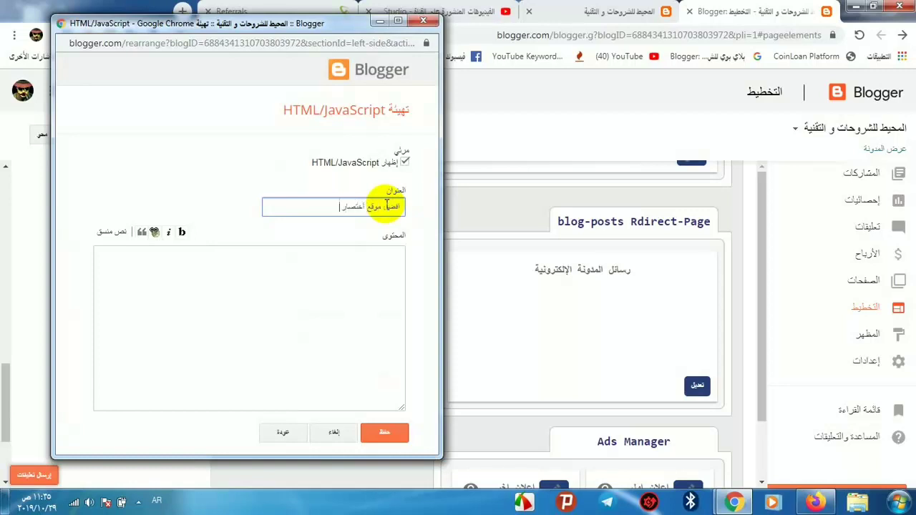
left_click(368, 262)
right_click(368, 263)
left_click(342, 346)
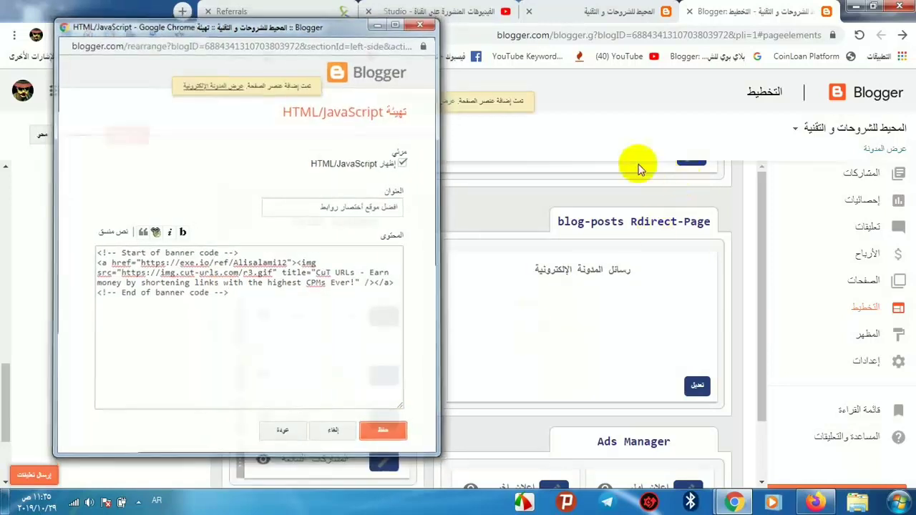
Open the dlink router password post on the live blog and examine the exe.io banner in its sidebar
left_click(612, 10)
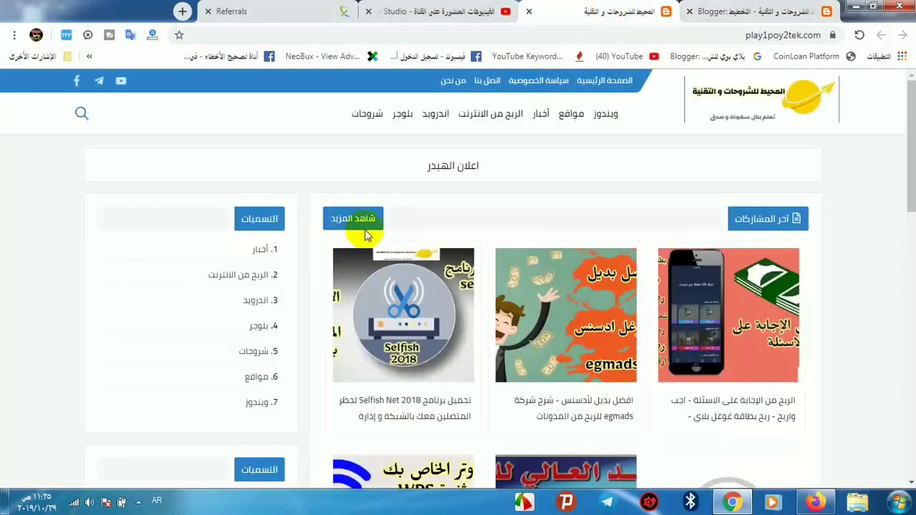
scroll(368, 231, "down", 5)
scroll(458, 247, "down", 3)
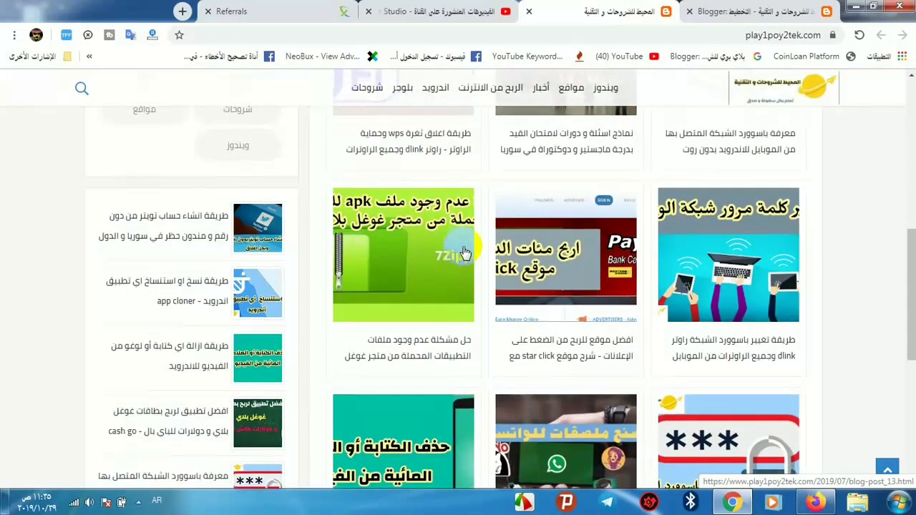
scroll(451, 247, "down", 1)
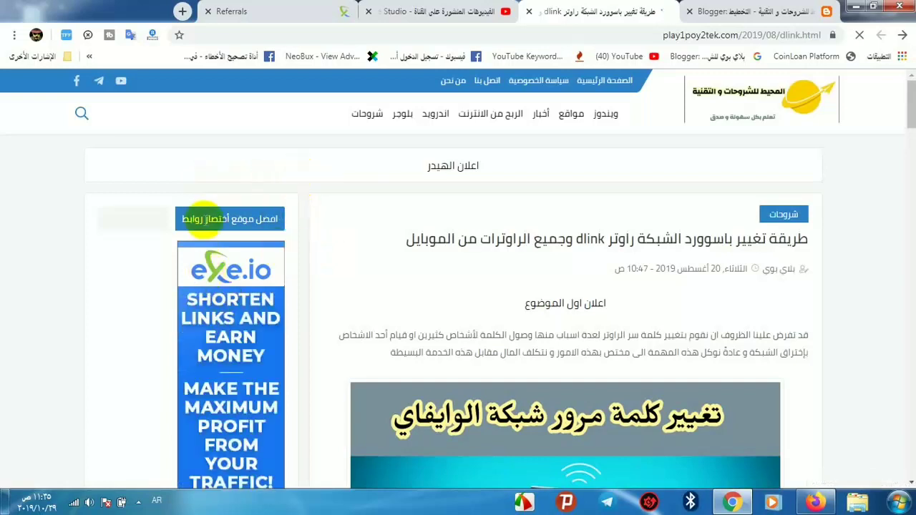
scroll(205, 215, "down", 5)
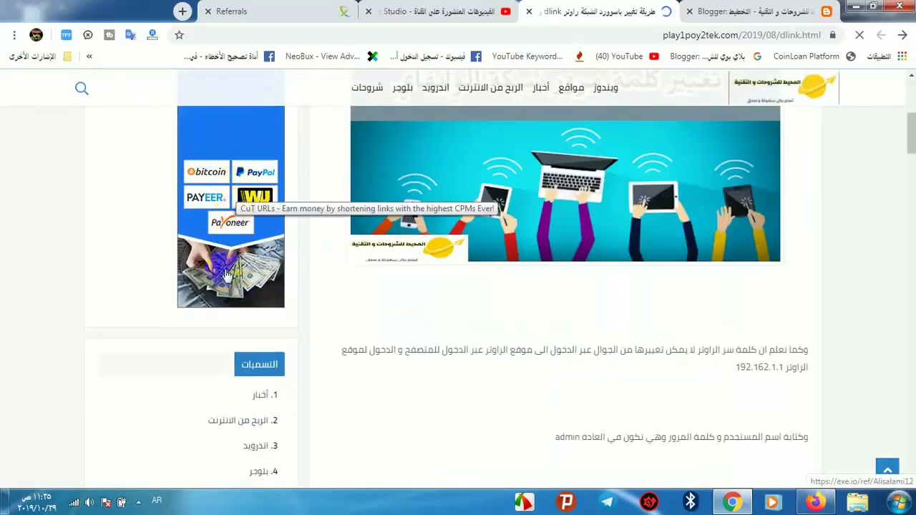
scroll(229, 194, "up", 5)
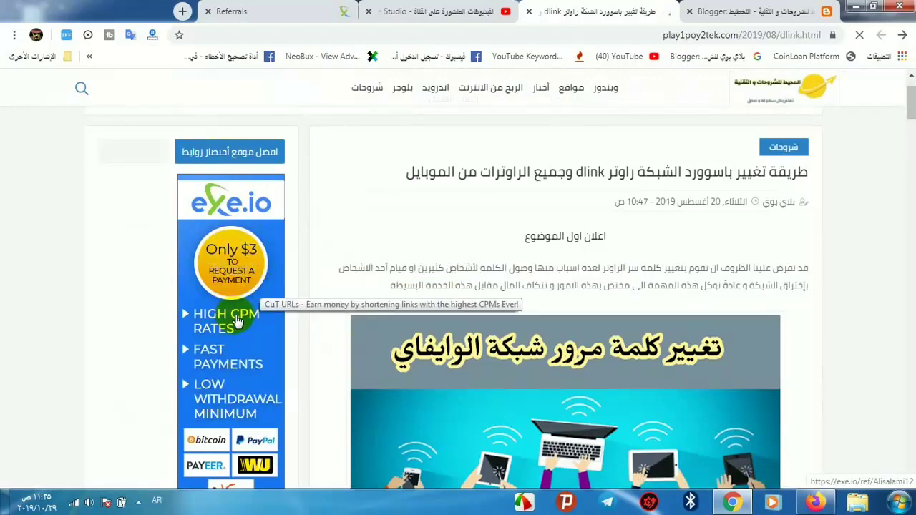
scroll(238, 320, "down", 1)
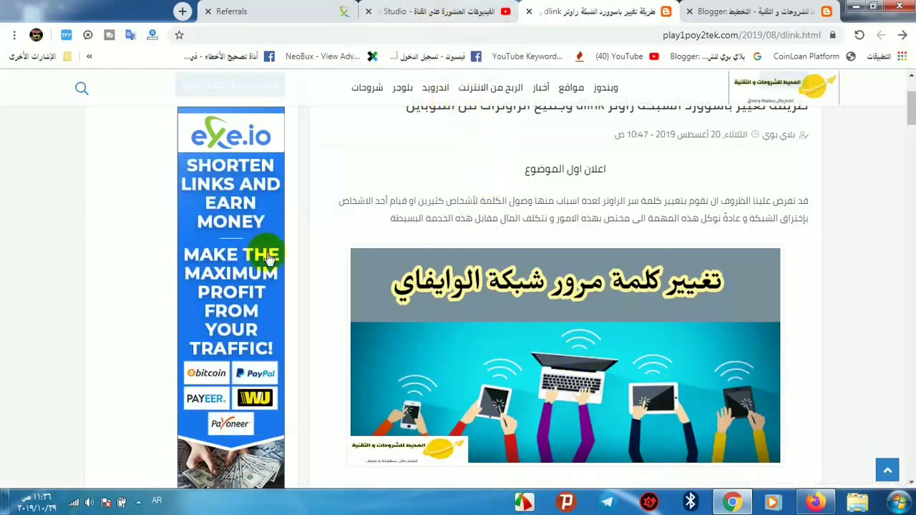
Return to the exe.io referrals page, deselect the banner code and look over the 160x600 banners again
left_click(300, 13)
left_click(193, 309)
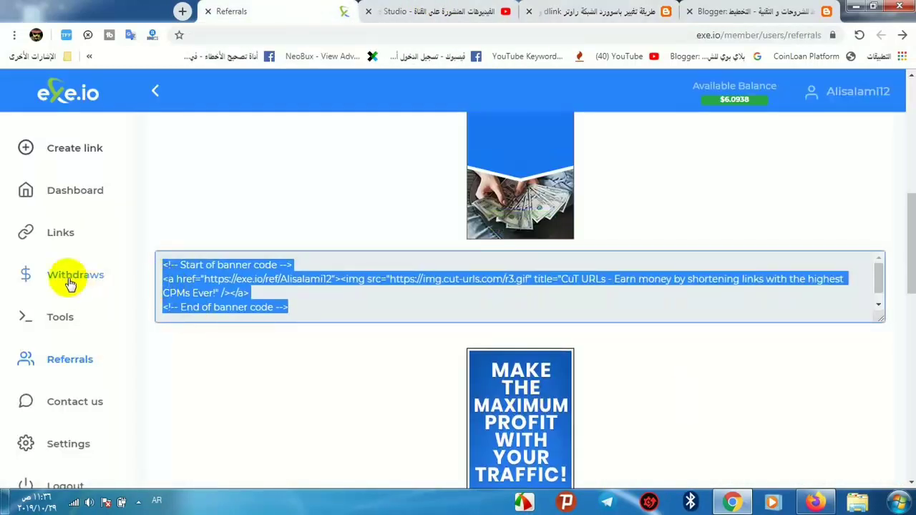
left_click(385, 357)
scroll(172, 290, "up", 3)
scroll(88, 360, "down", 2)
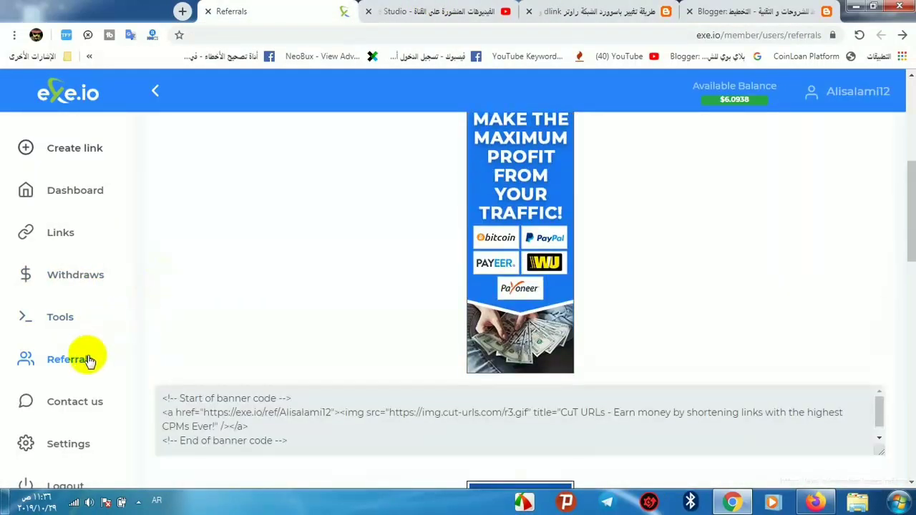
scroll(72, 375, "down", 3)
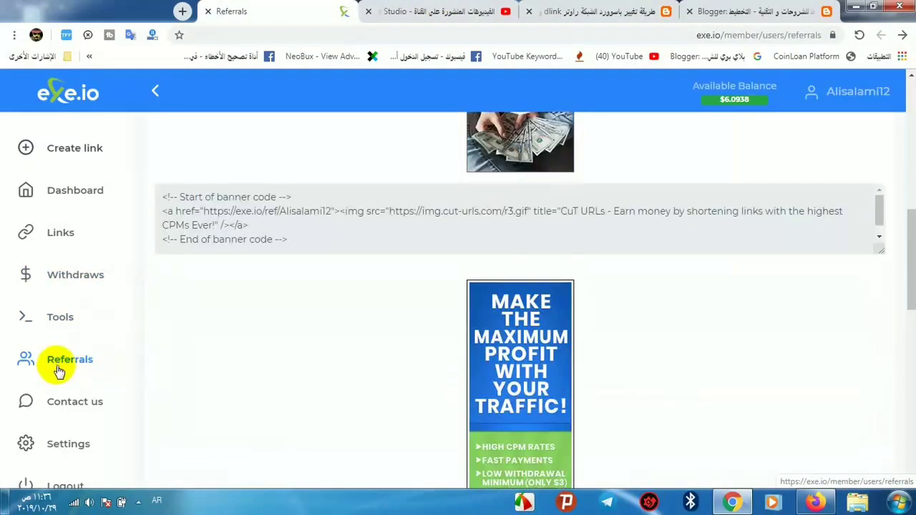
Open exe.io's contact form and review its name, subject, email and message fields
left_click(67, 409)
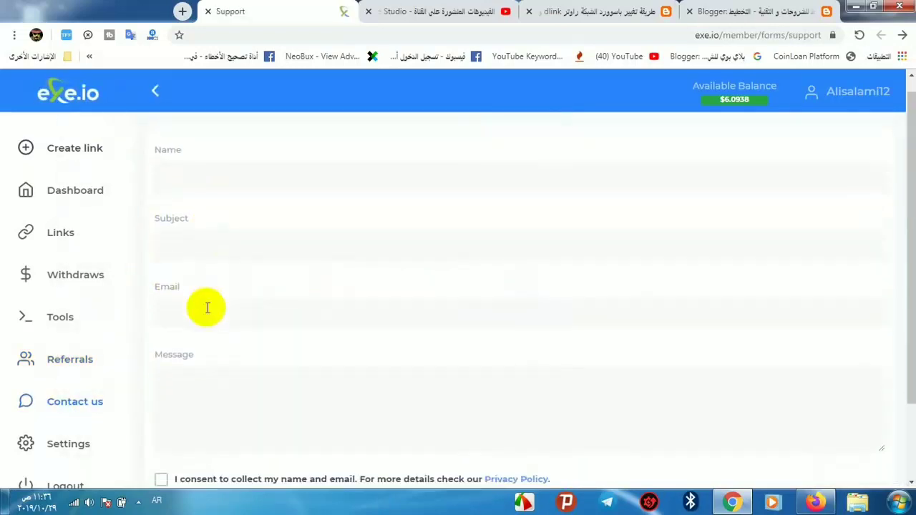
scroll(206, 336, "down", 2)
scroll(255, 250, "up", 2)
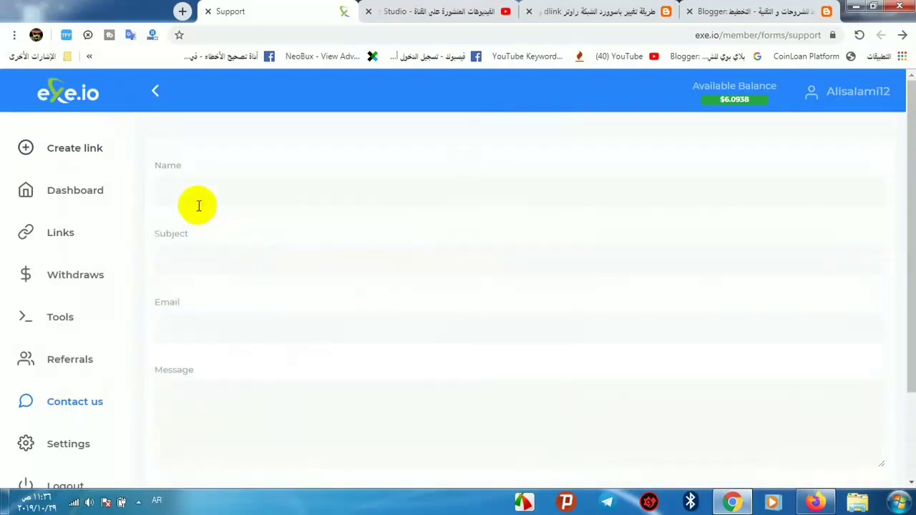
scroll(146, 397, "down", 1)
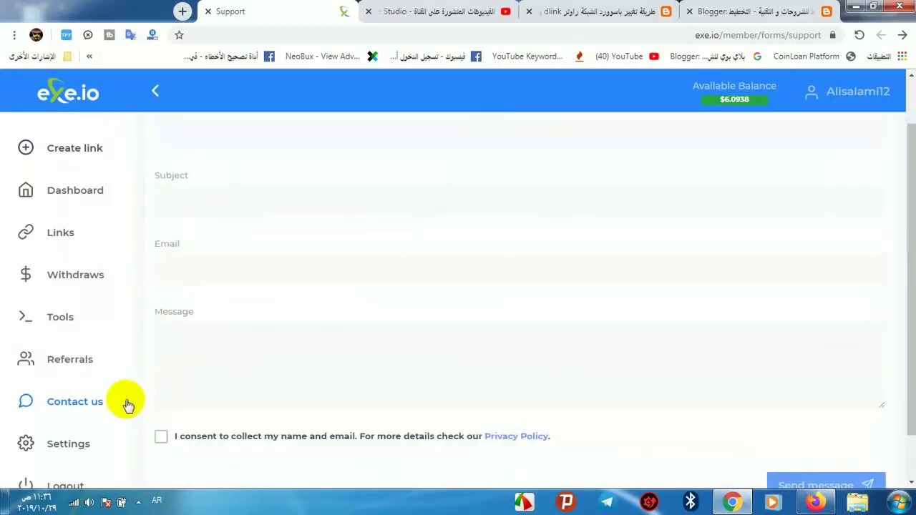
Open the exe.io account's profile settings and review the billing address fields and minimum withdrawal amounts
left_click(75, 444)
scroll(122, 437, "down", 1)
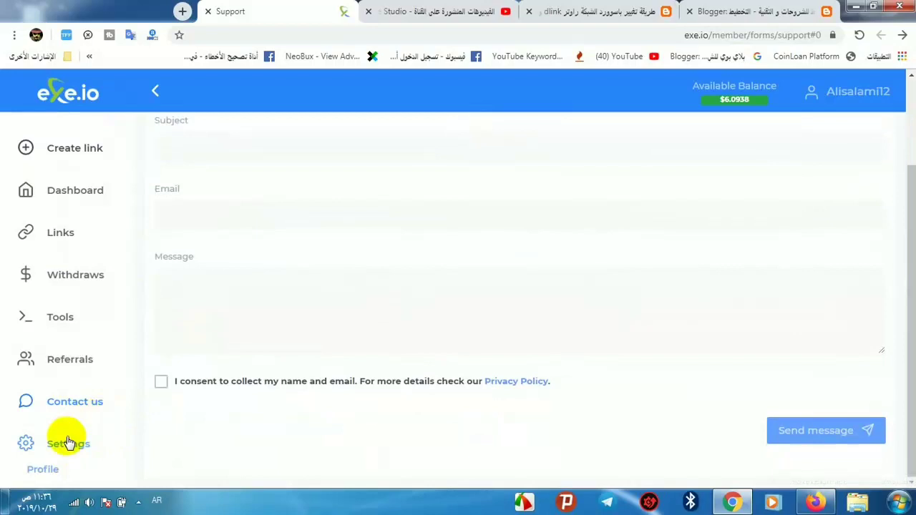
left_click(45, 467)
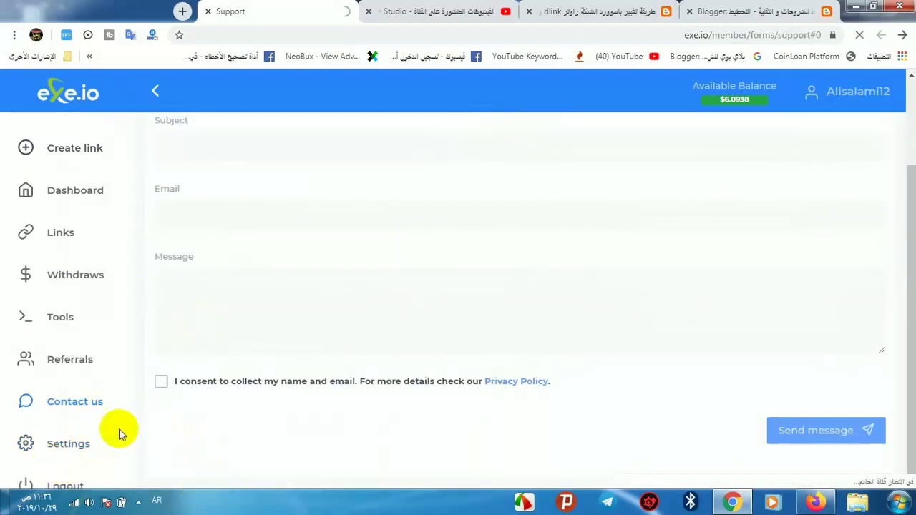
left_click(56, 446)
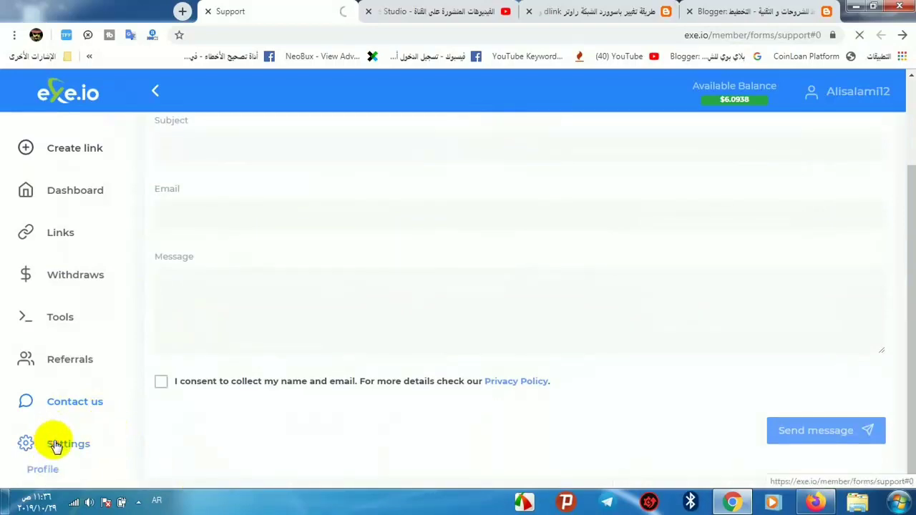
left_click(48, 469)
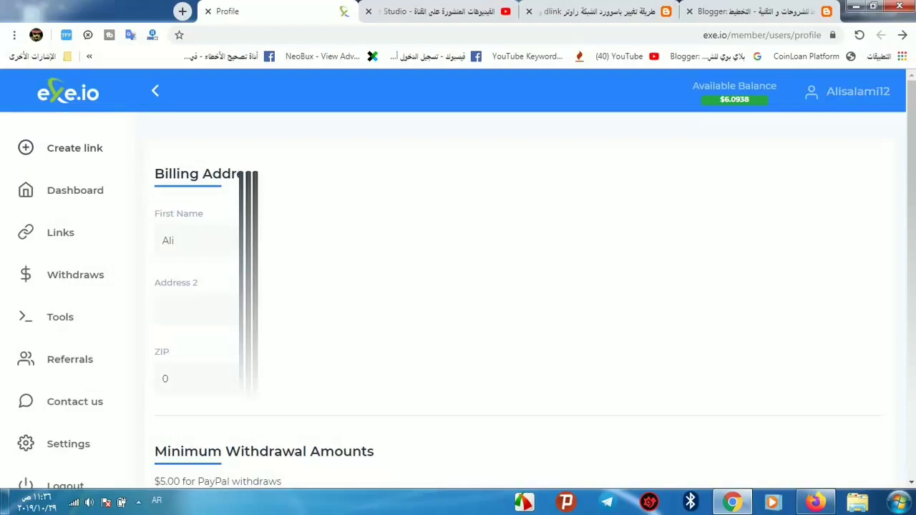
scroll(515, 286, "down", 1)
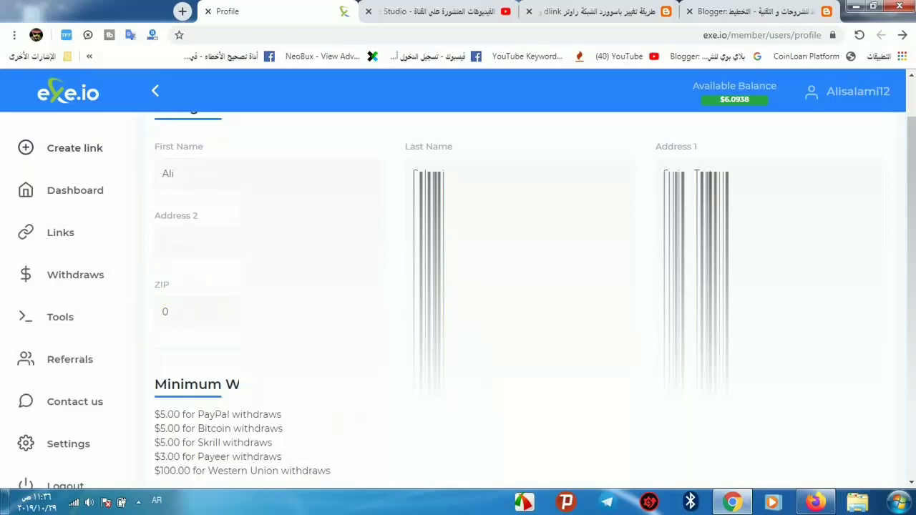
Review the profile's billing address and minimum withdrawal amounts, and look through the available withdrawal methods without changing the selection
scroll(458, 286, "down", 1)
scroll(458, 286, "up", 2)
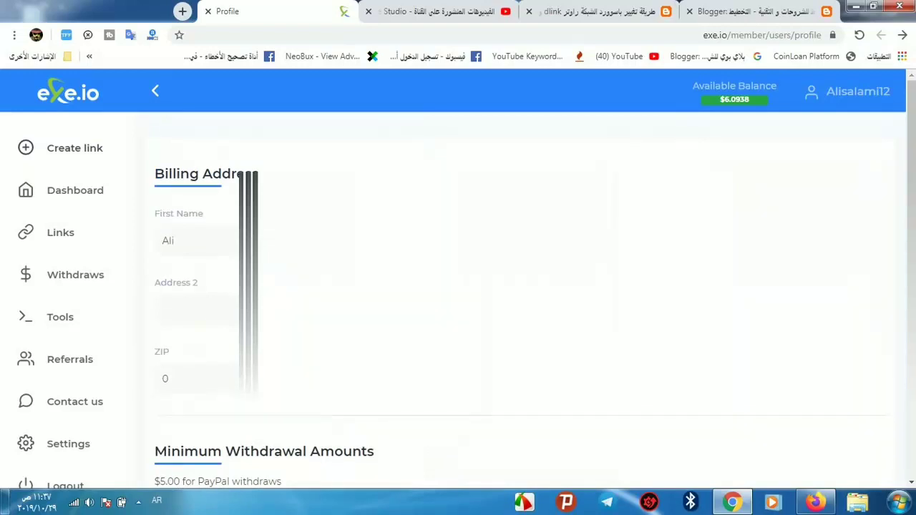
scroll(462, 339, "down", 3)
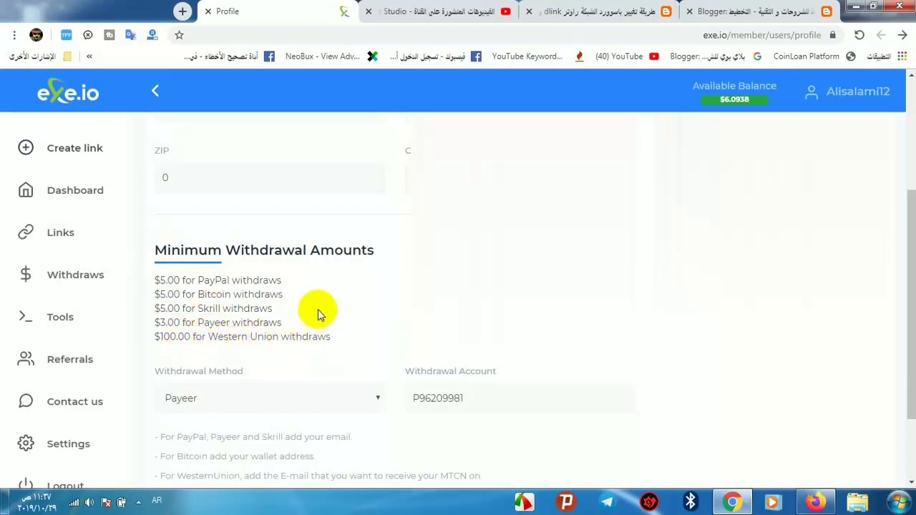
scroll(369, 285, "down", 1)
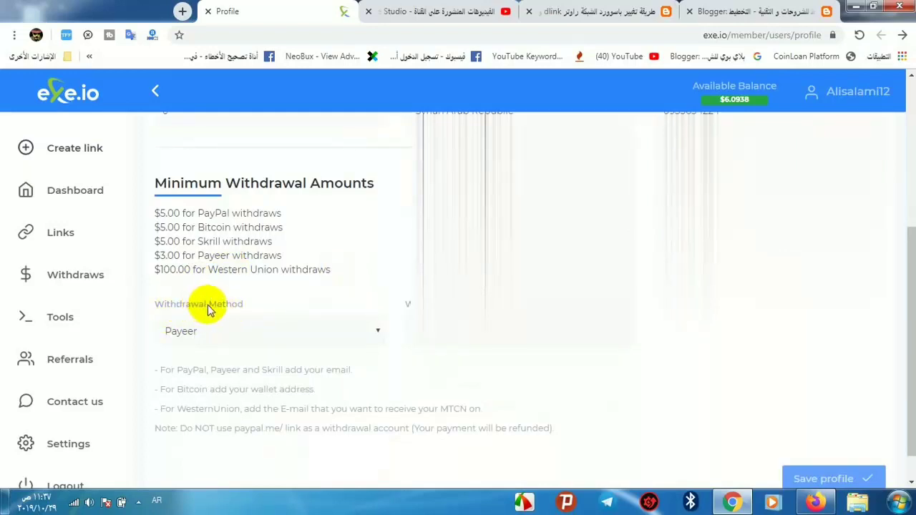
left_click(371, 331)
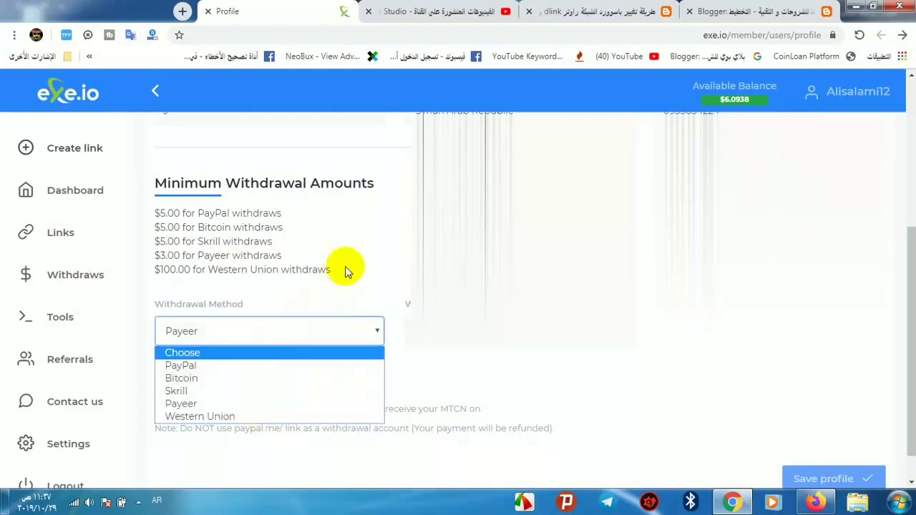
left_click(369, 258)
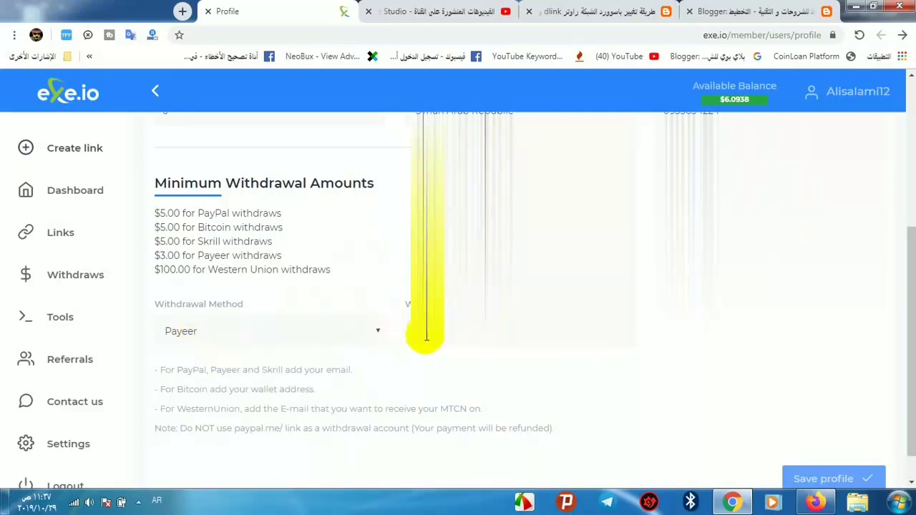
scroll(324, 322, "down", 1)
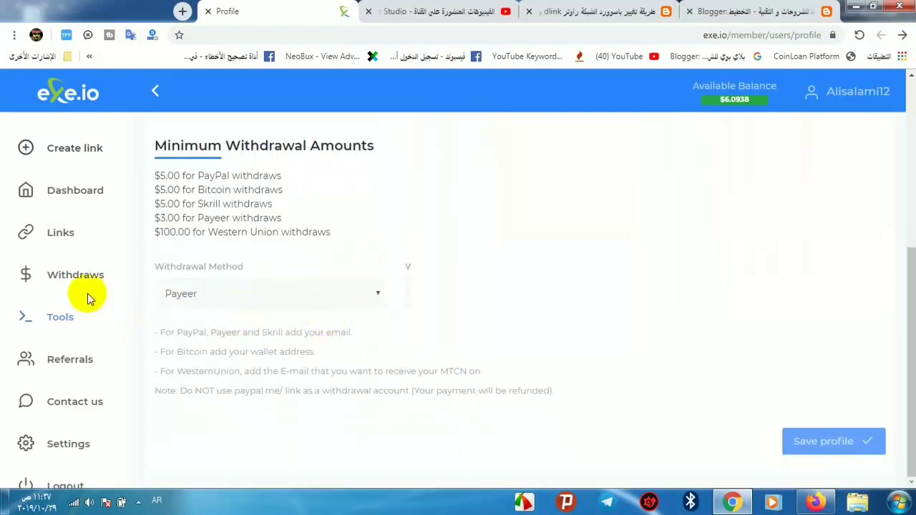
Open the withdrawals page and review the balances, payment notes, withdrawal request option and past payment history
left_click(77, 278)
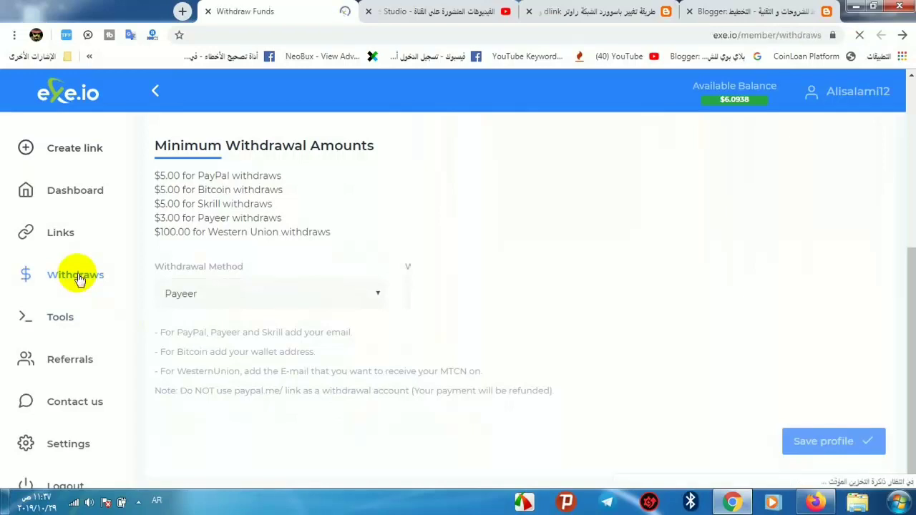
scroll(350, 249, "down", 2)
scroll(366, 240, "up", 2)
scroll(387, 236, "down", 2)
scroll(394, 236, "down", 1)
scroll(388, 234, "up", 3)
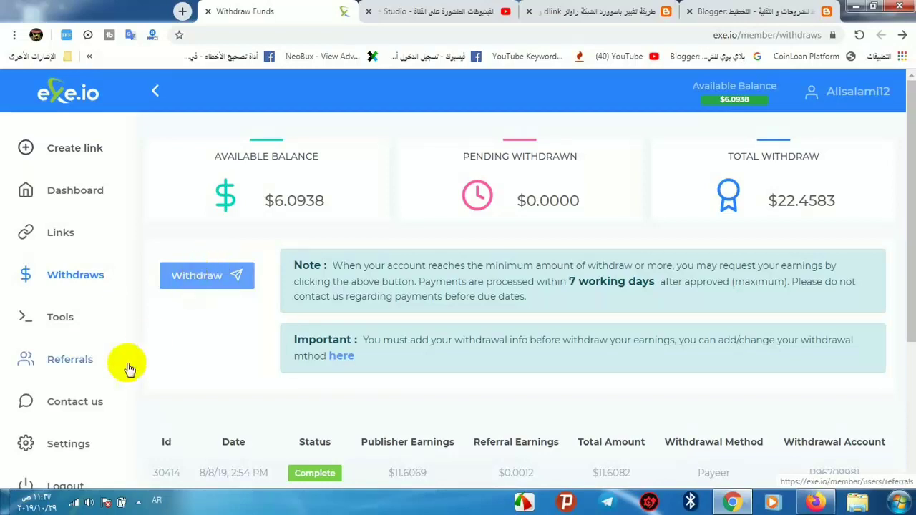
scroll(127, 368, "down", 2)
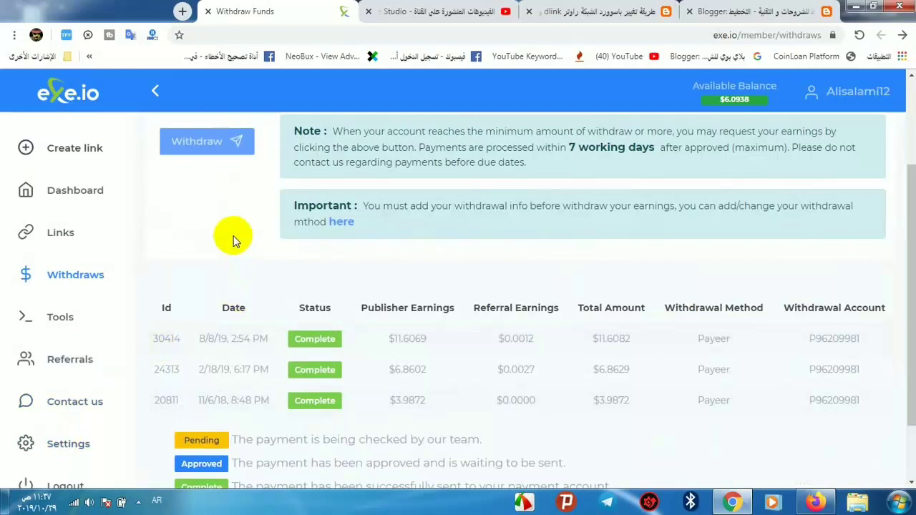
scroll(232, 236, "up", 2)
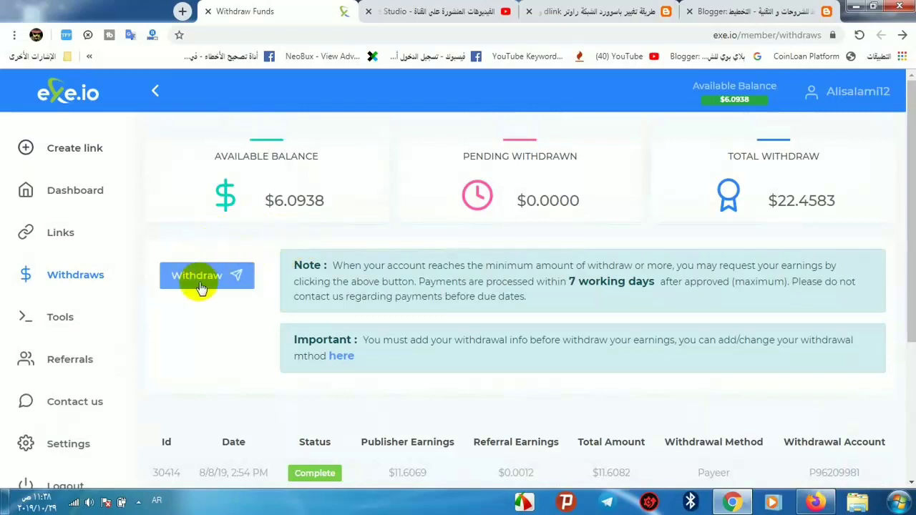
scroll(65, 423, "down", 1)
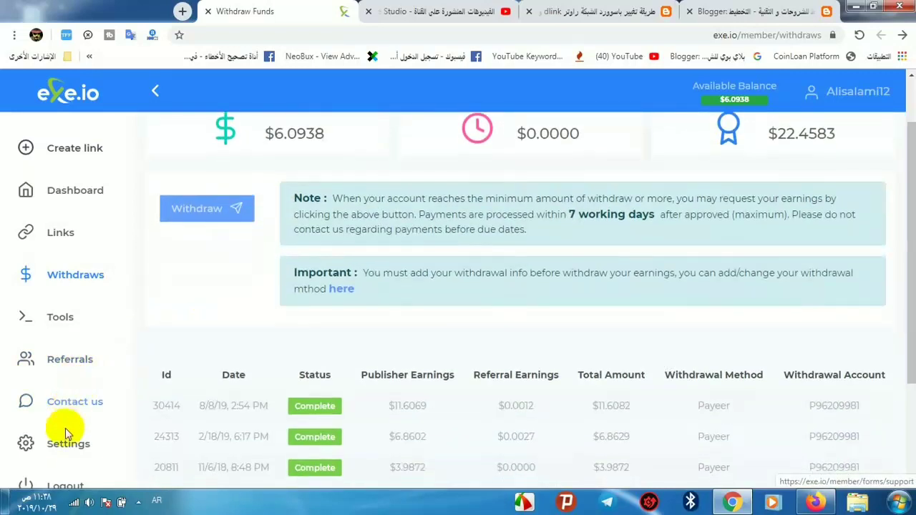
Return to the profile settings and check the withdrawal method and withdrawal account fields
left_click(67, 447)
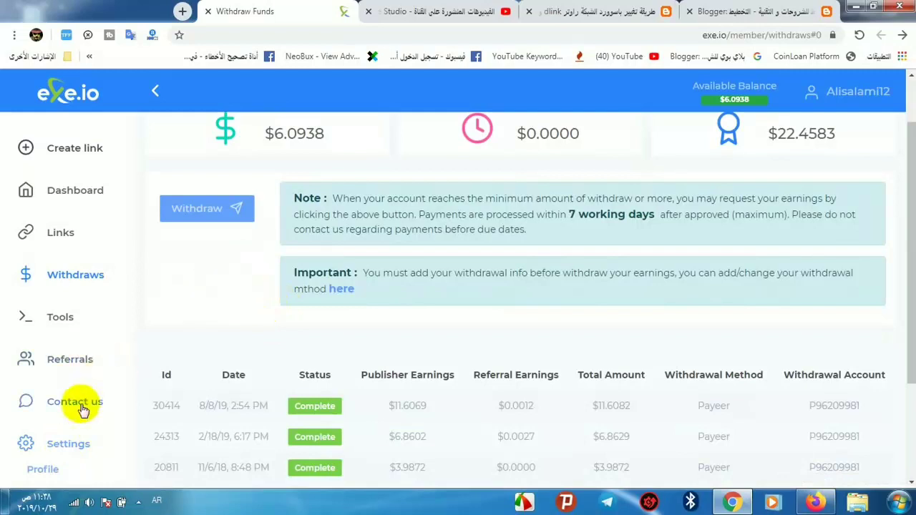
left_click(49, 470)
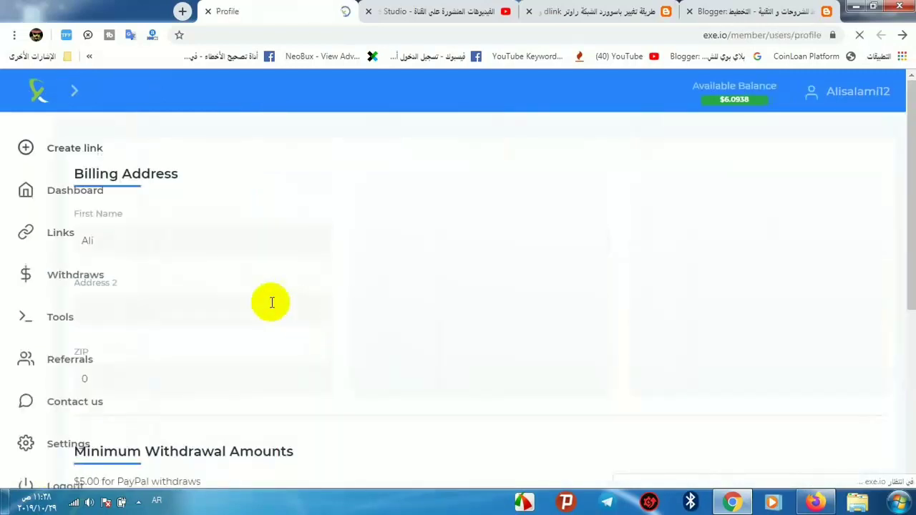
scroll(329, 301, "down", 3)
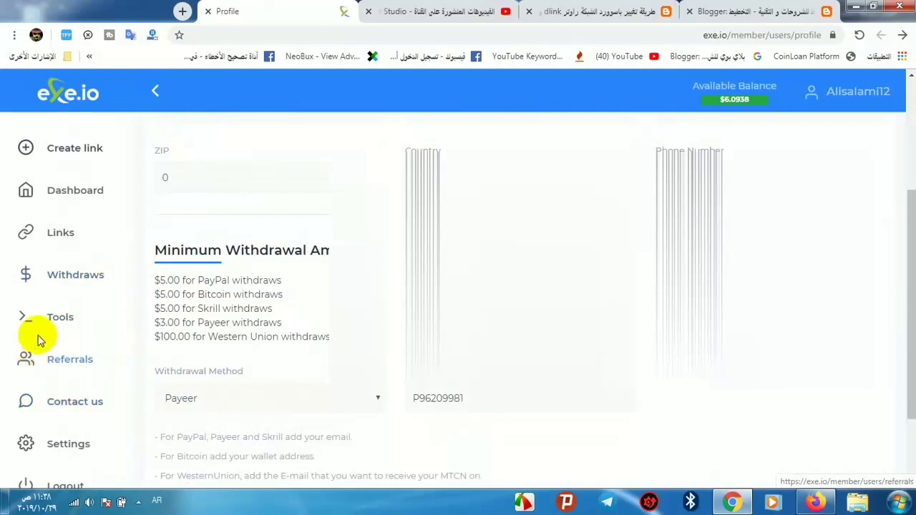
List the site's link tools, open the Full Page Script code generator and review its domain selection and domains fields
left_click(57, 320)
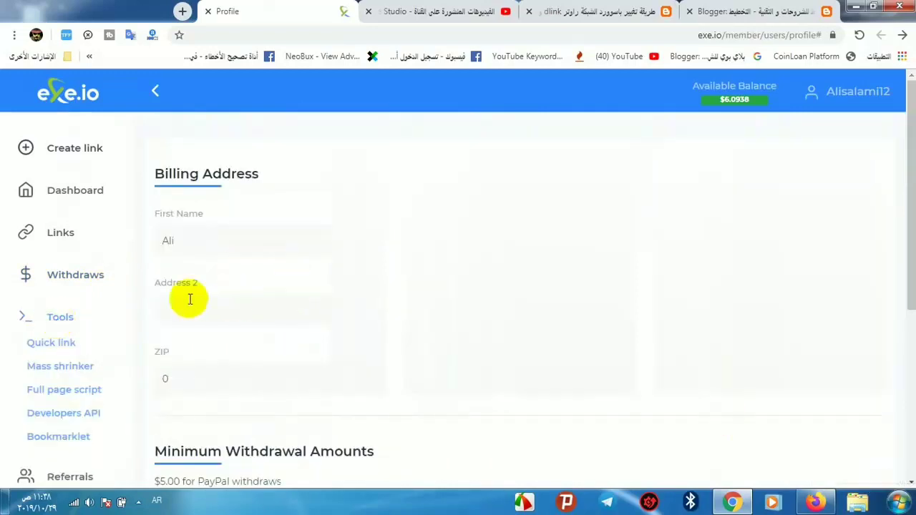
scroll(70, 310, "down", 1)
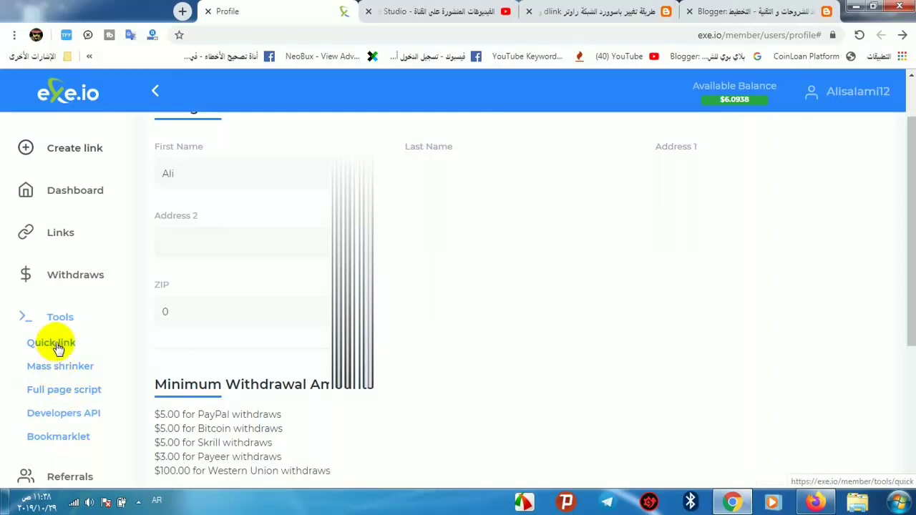
left_click(66, 392)
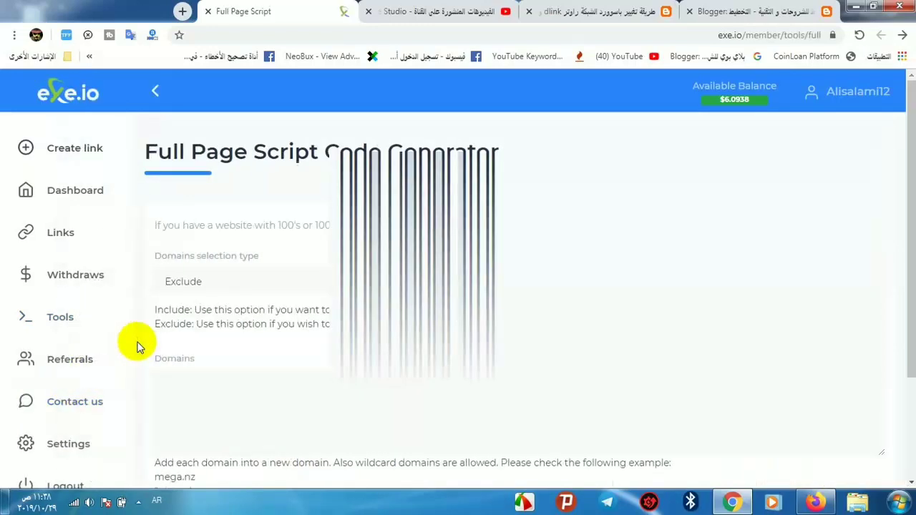
scroll(259, 310, "down", 2)
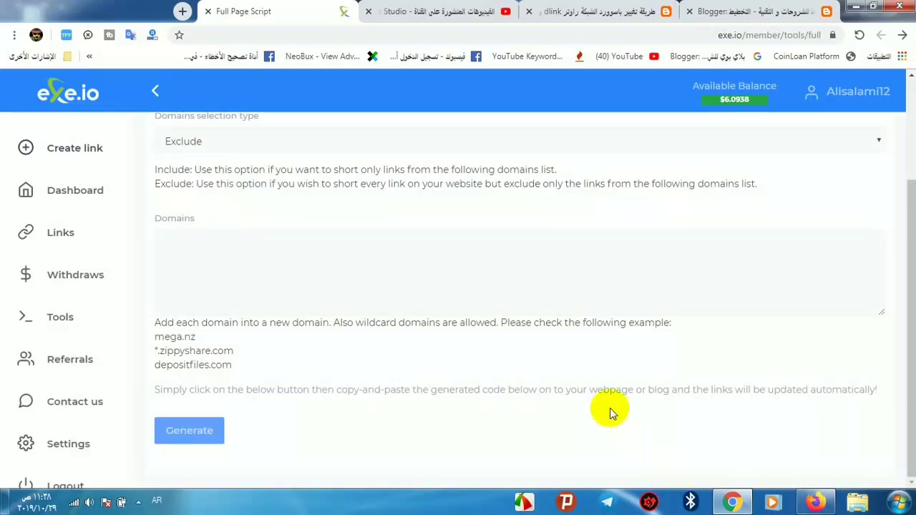
scroll(231, 264, "up", 1)
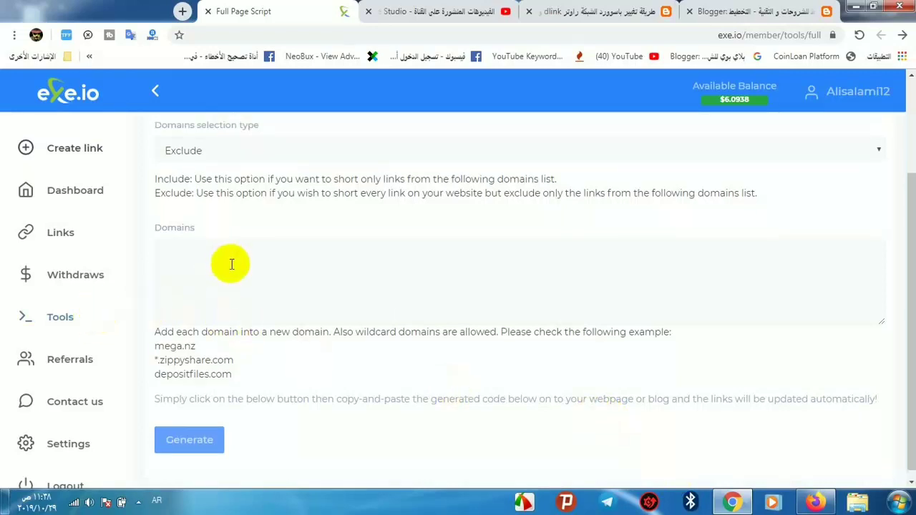
scroll(202, 278, "up", 2)
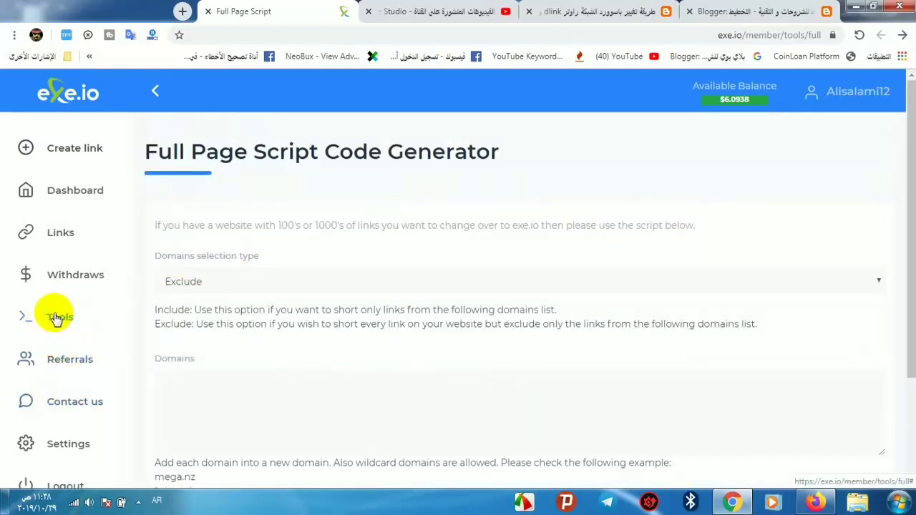